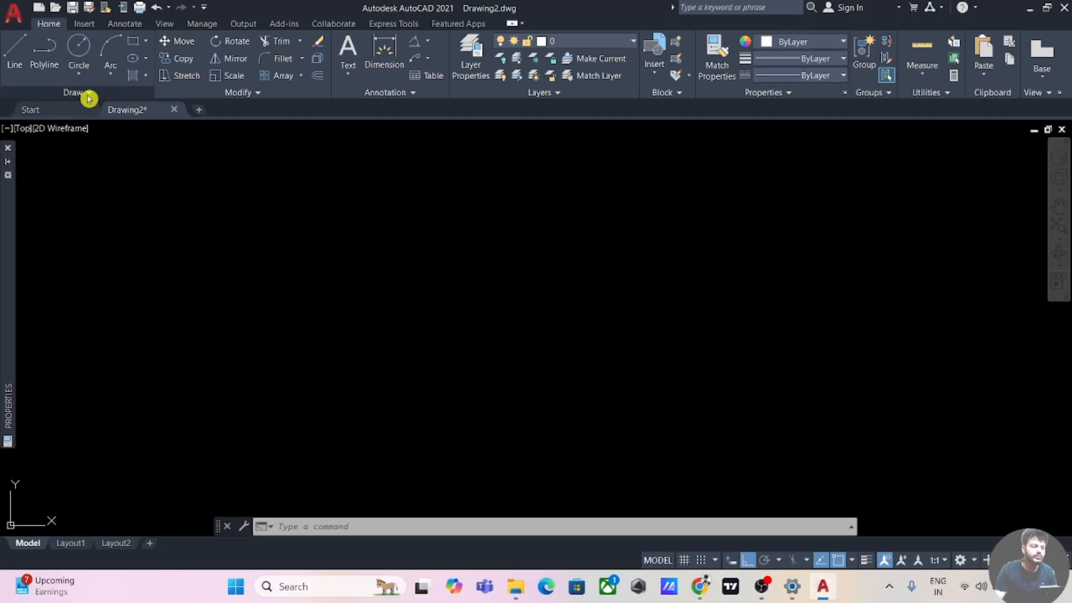
# Draw two donuts side by side with an inside diameter of 20 and an outside diameter of 30
pyautogui.click(88, 93)
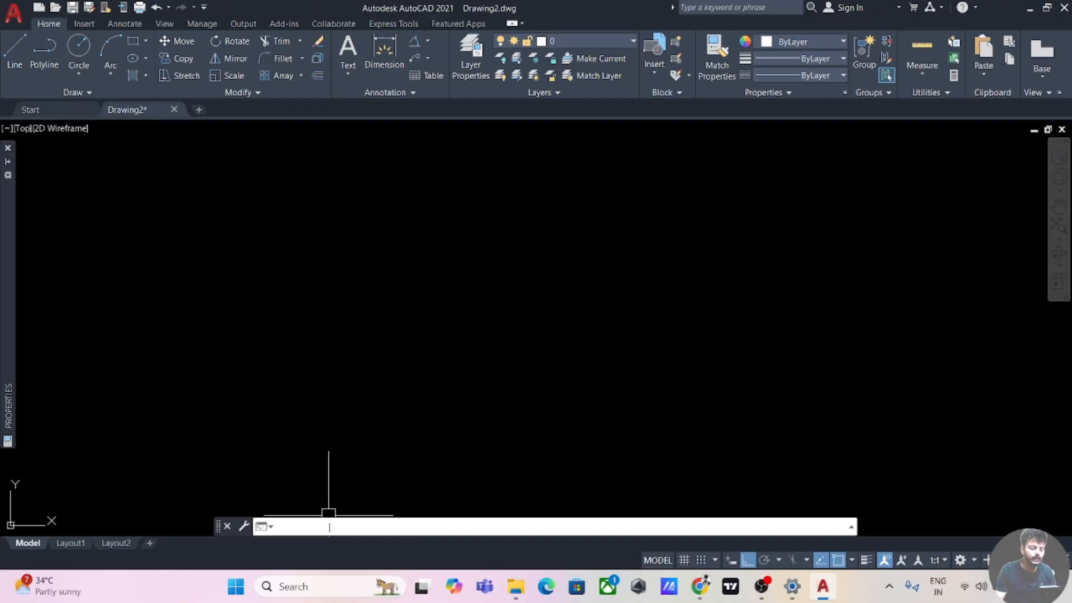
pyautogui.write('o')
pyautogui.press('Return')
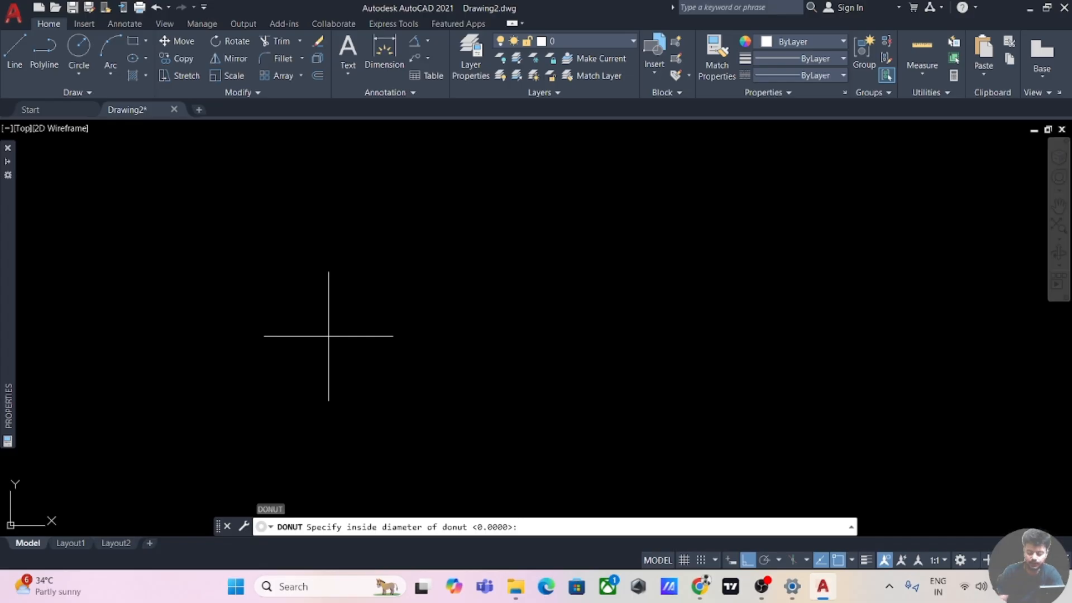
pyautogui.press('Return')
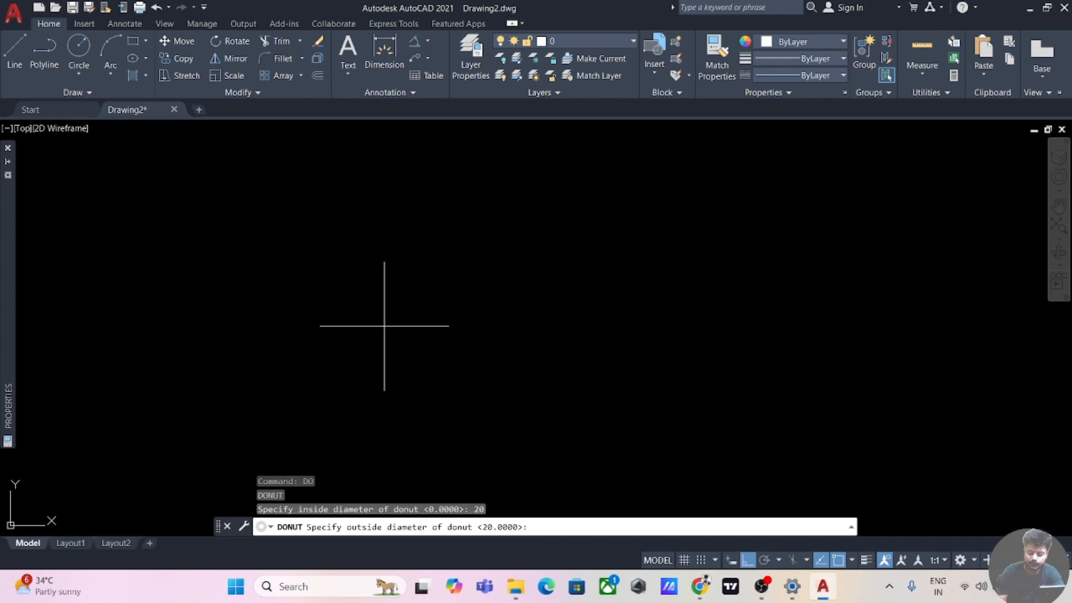
pyautogui.press('Return')
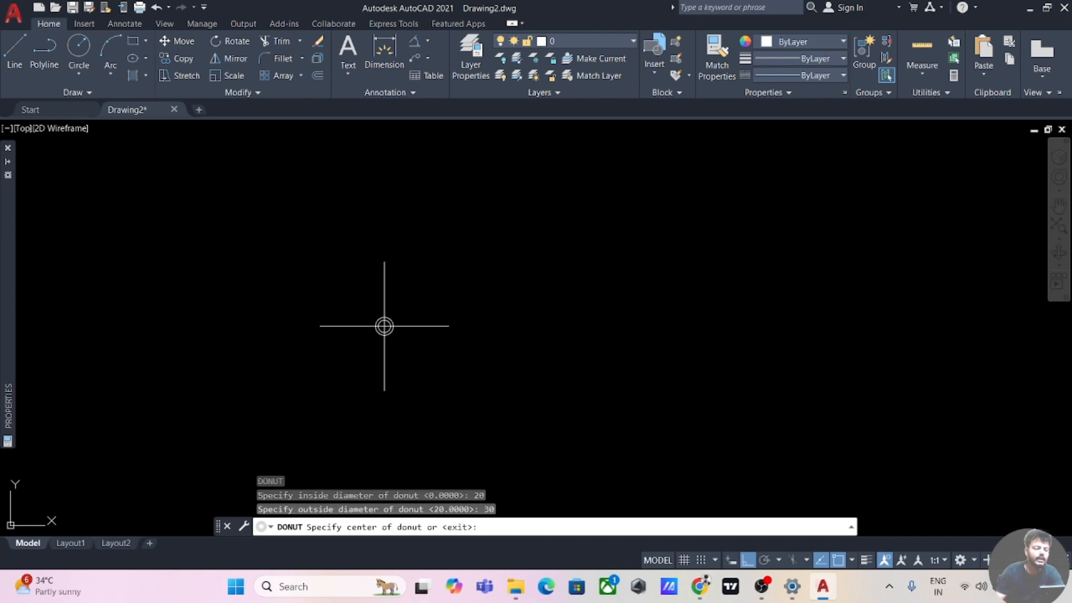
pyautogui.scroll(4, 384, 327)
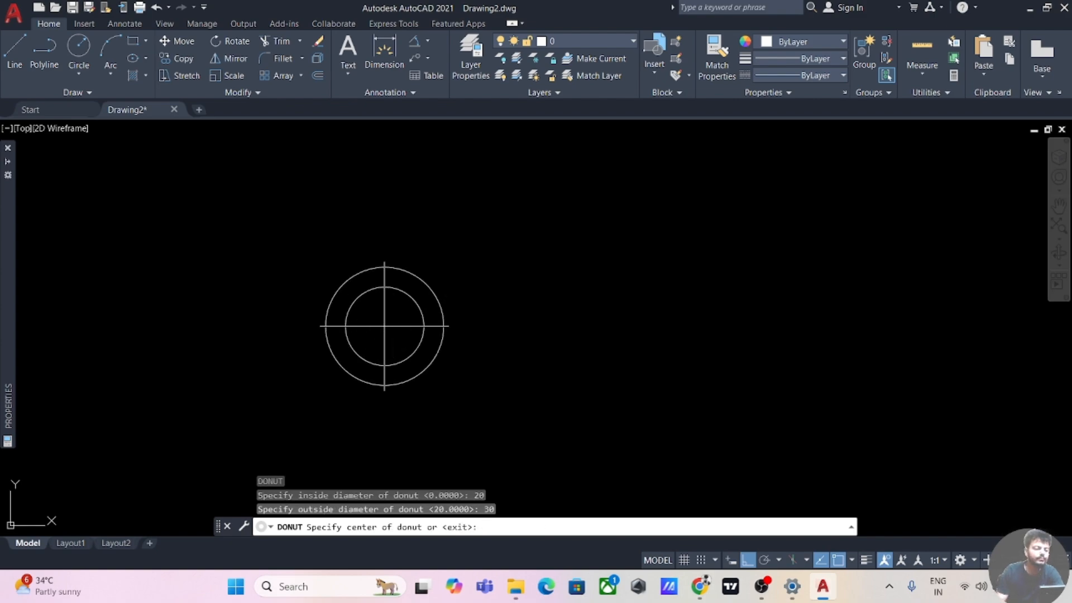
pyautogui.click(324, 319)
pyautogui.click(575, 319)
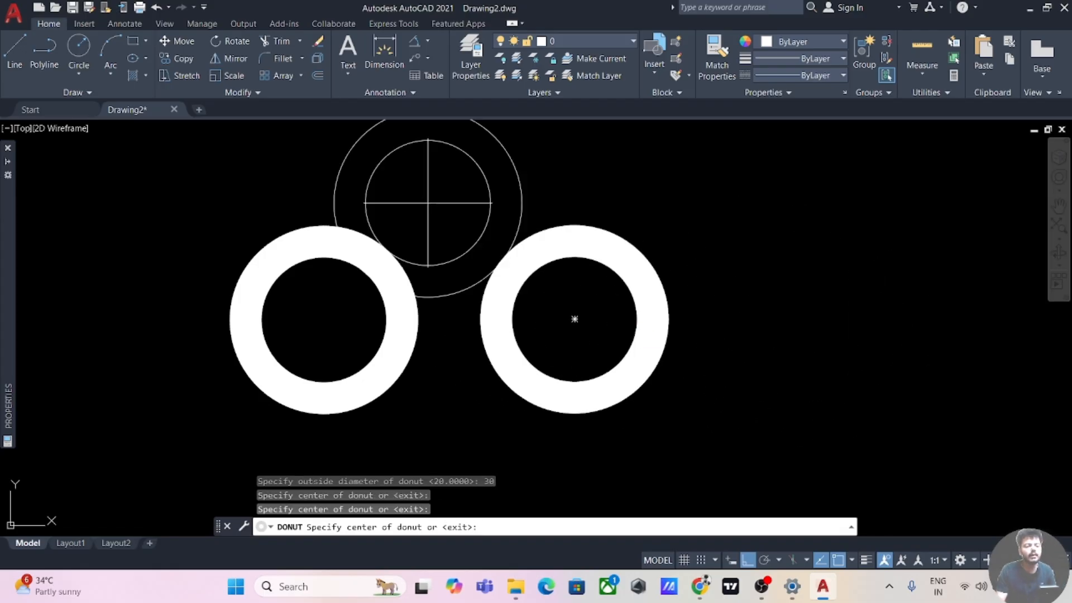
pyautogui.press('Escape')
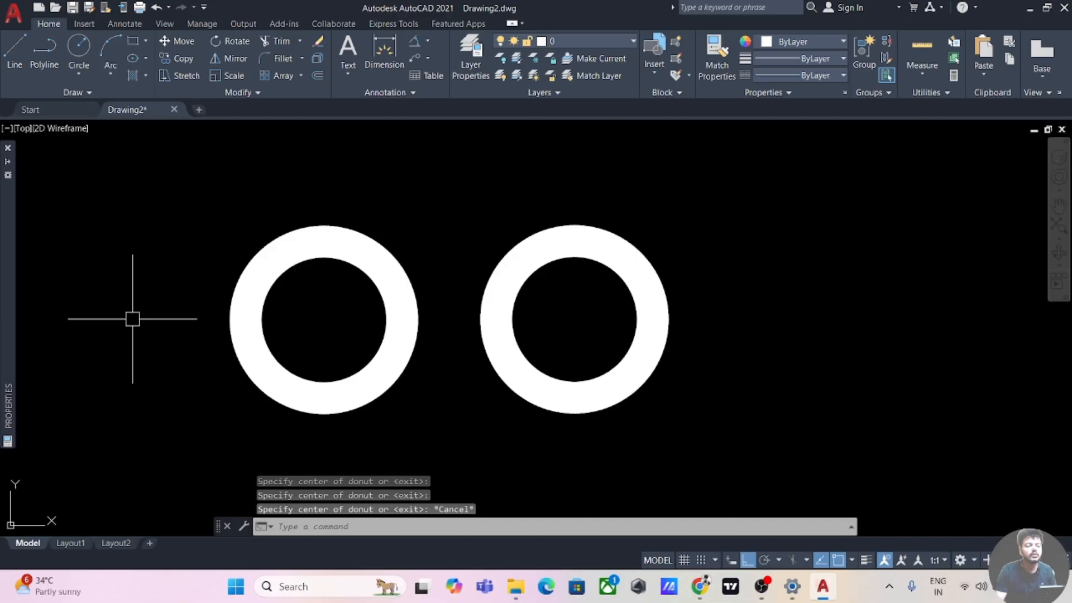
# Draw two solid-filled donuts to the right of the rings, with inside diameter 0 and outside diameter 30
pyautogui.moveTo(137, 354); pyautogui.dragTo(68, 351, button='middle')
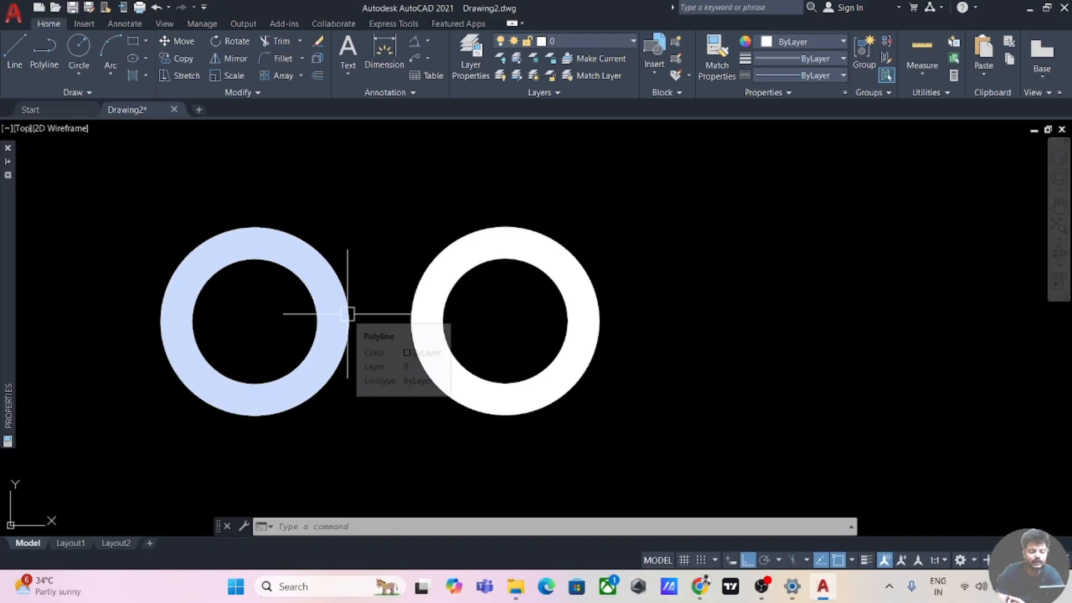
pyautogui.moveTo(722, 313); pyautogui.dragTo(622, 337, button='middle')
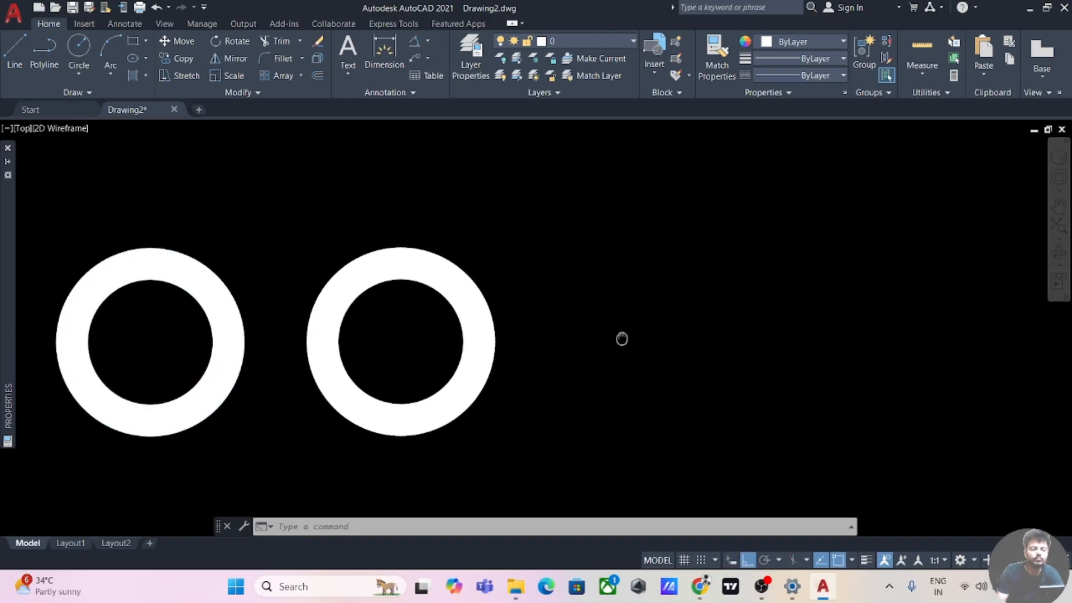
pyautogui.moveTo(708, 330); pyautogui.dragTo(678, 332, button='middle')
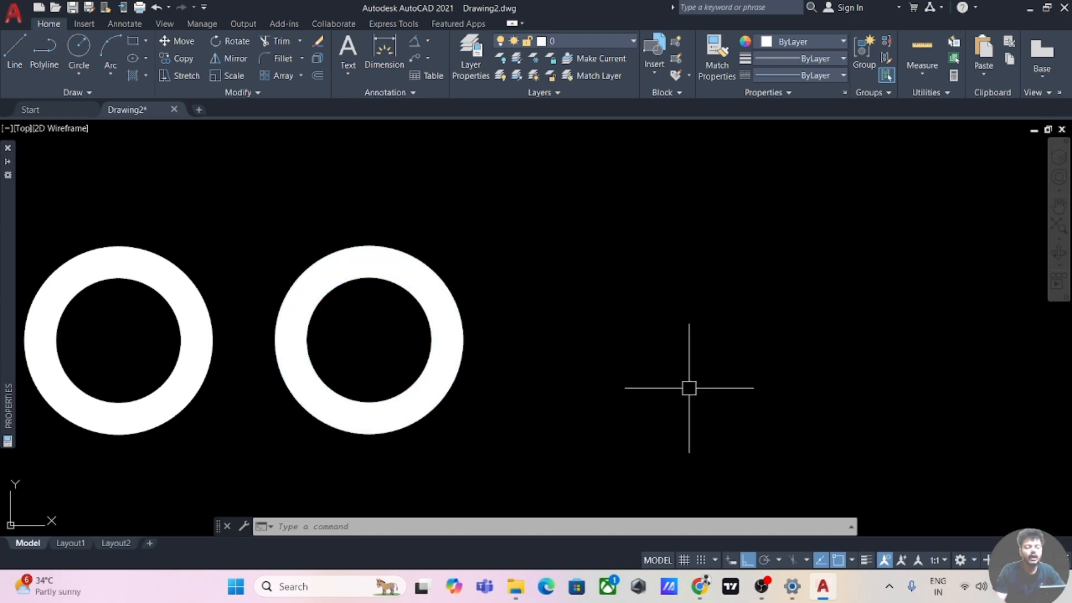
pyautogui.moveTo(718, 342)
pyautogui.mouseDown(button='middle')
pyautogui.moveTo(646, 345)
pyautogui.moveTo(646, 388)
pyautogui.mouseUp(button='middle')
pyautogui.write('do')
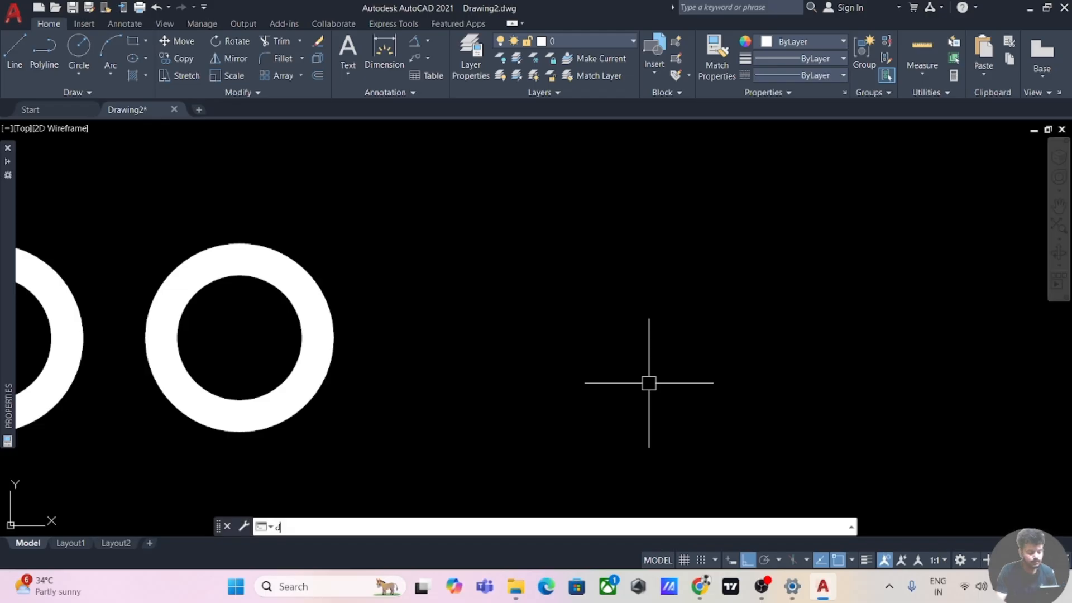
pyautogui.press('Return')
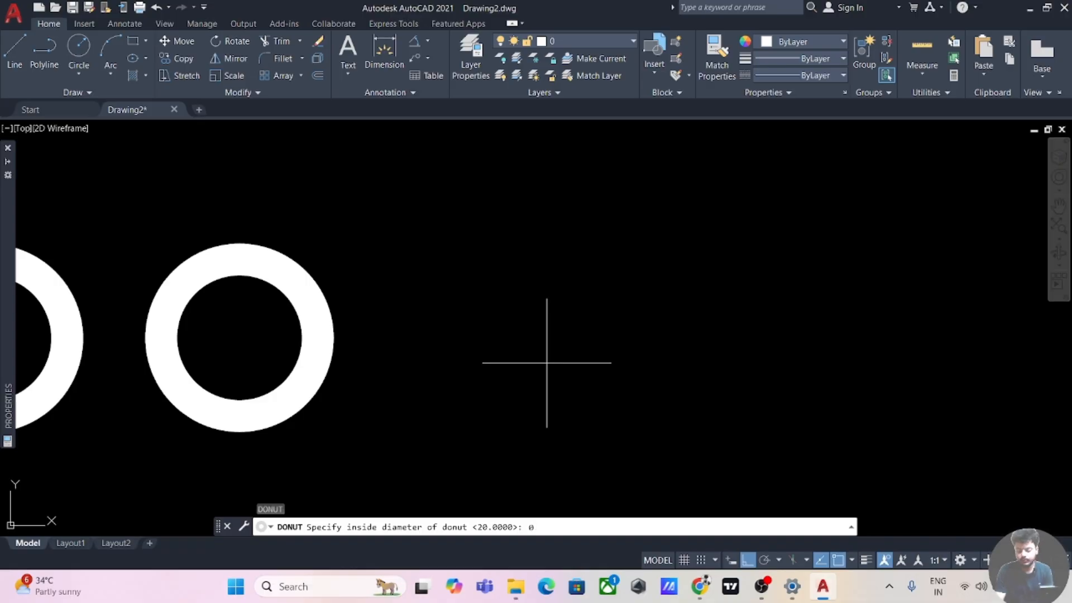
pyautogui.write('0')
pyautogui.press('Return')
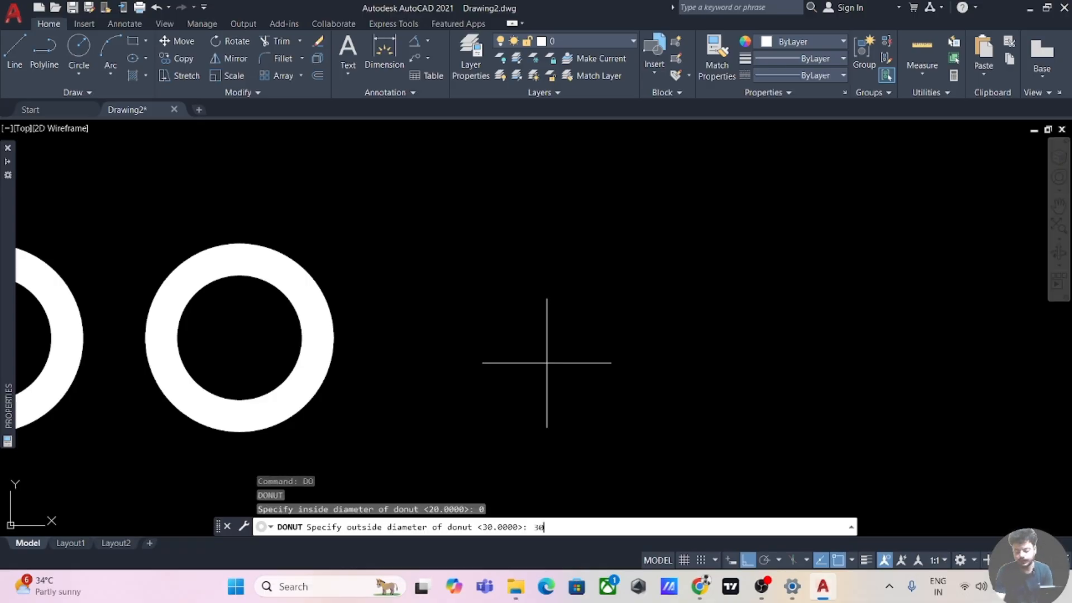
pyautogui.press('Return')
pyautogui.click(508, 339)
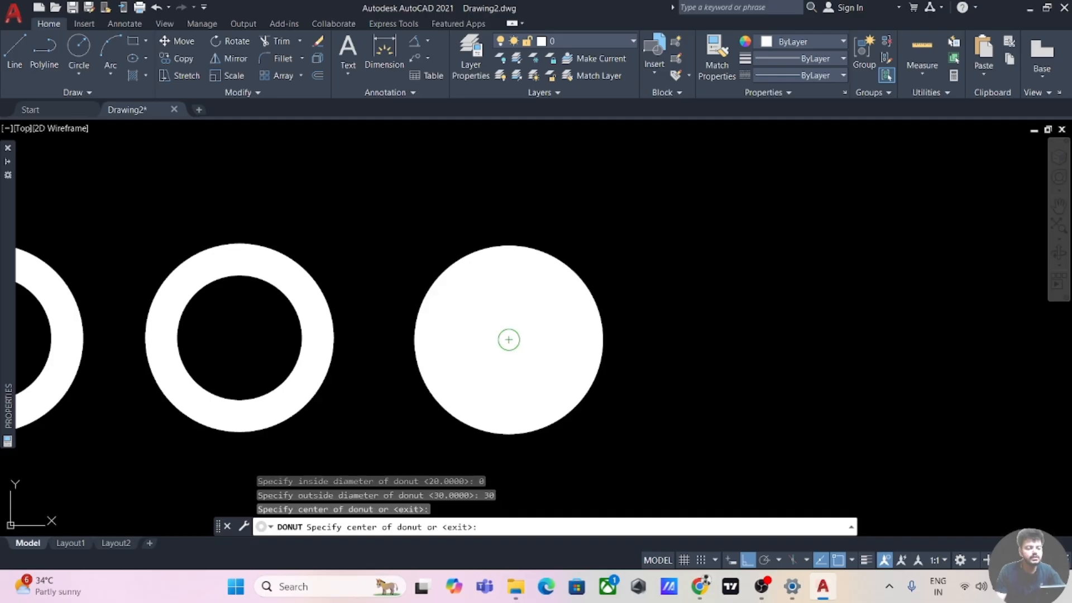
pyautogui.click(736, 340)
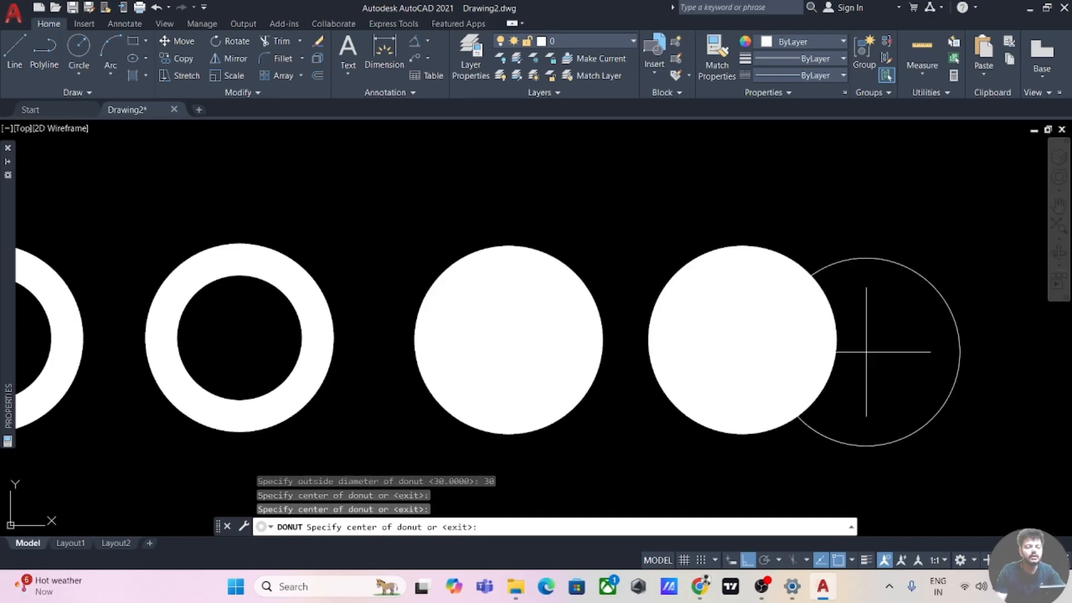
pyautogui.scroll(-2, 919, 357)
pyautogui.moveTo(954, 296); pyautogui.dragTo(743, 276, button='middle')
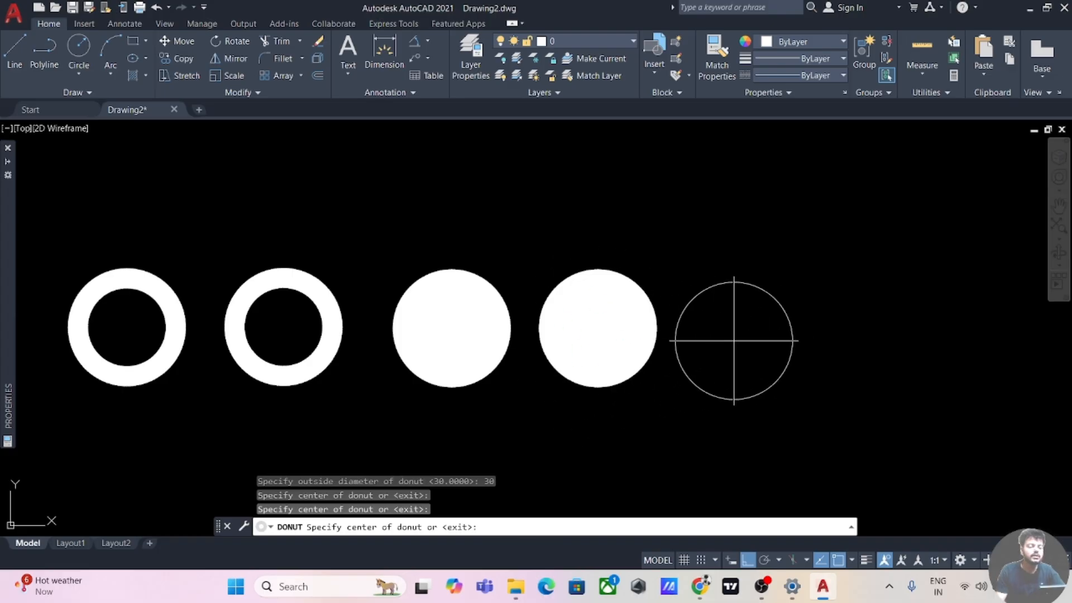
pyautogui.press('Escape')
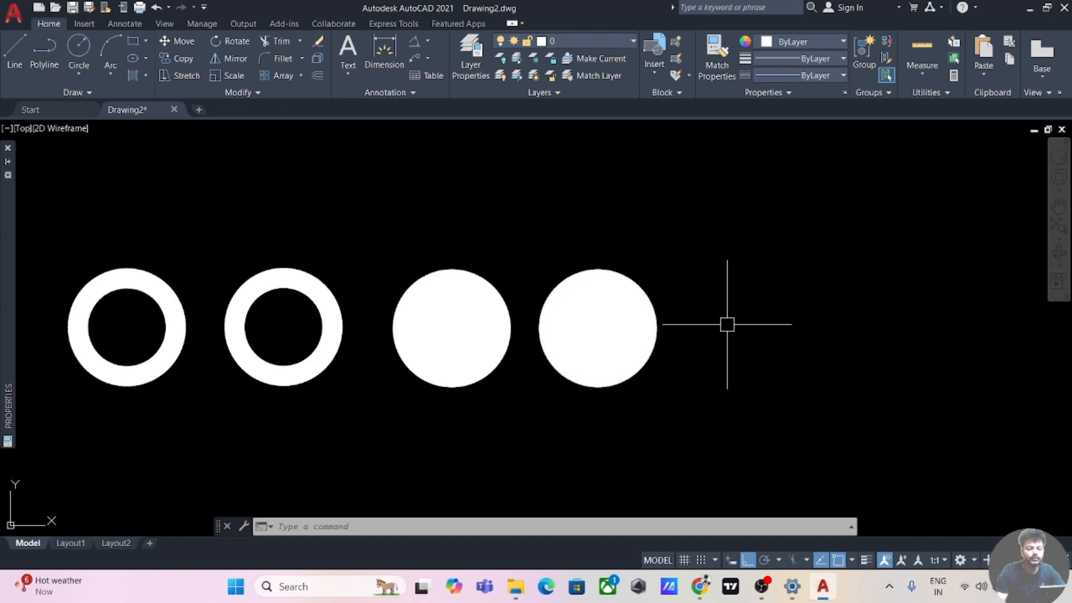
# Draw a horizontal ellipse by its center, about 98 wide and 41 high, in the empty area right of the donuts
pyautogui.scroll(-2, 890, 343)
pyautogui.moveTo(890, 343)
pyautogui.mouseDown(button='middle')
pyautogui.moveTo(830, 362)
pyautogui.moveTo(658, 363)
pyautogui.moveTo(809, 350)
pyautogui.moveTo(642, 348)
pyautogui.mouseUp(button='middle')
pyautogui.scroll(3, 642, 348)
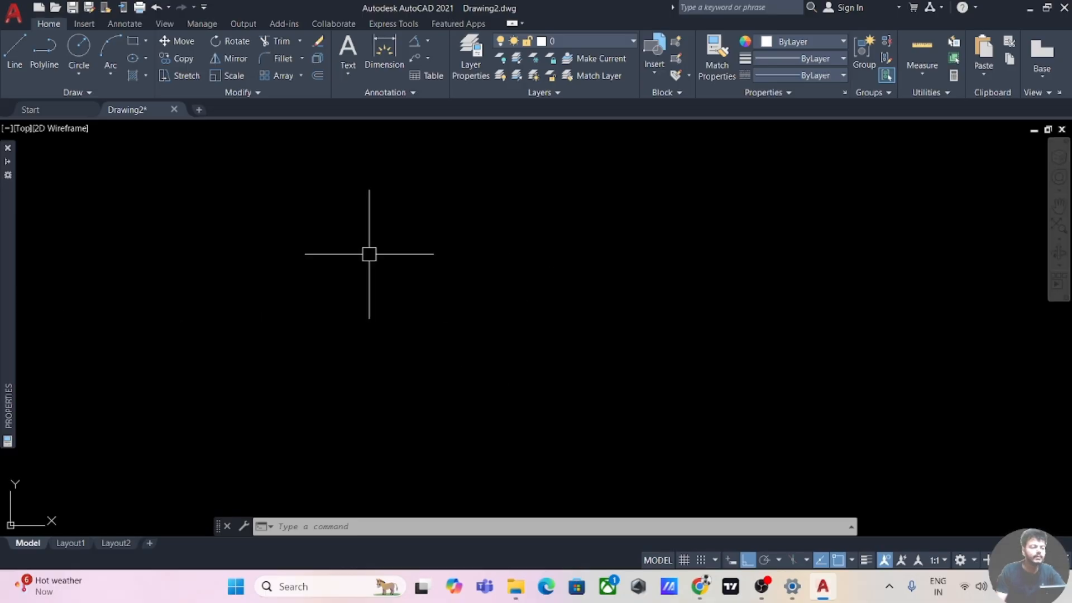
pyautogui.click(145, 59)
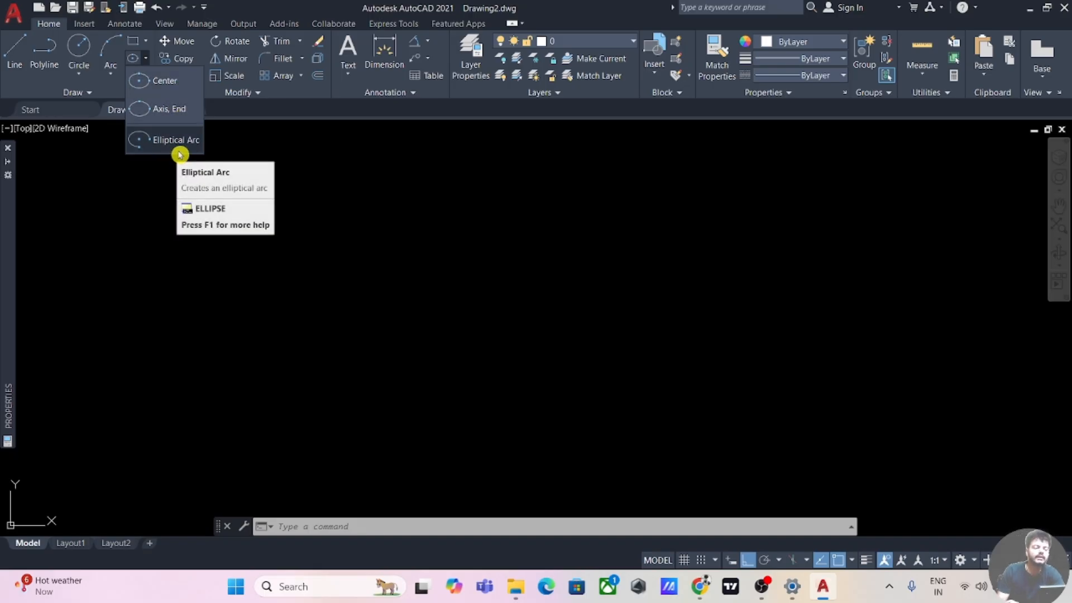
pyautogui.click(166, 81)
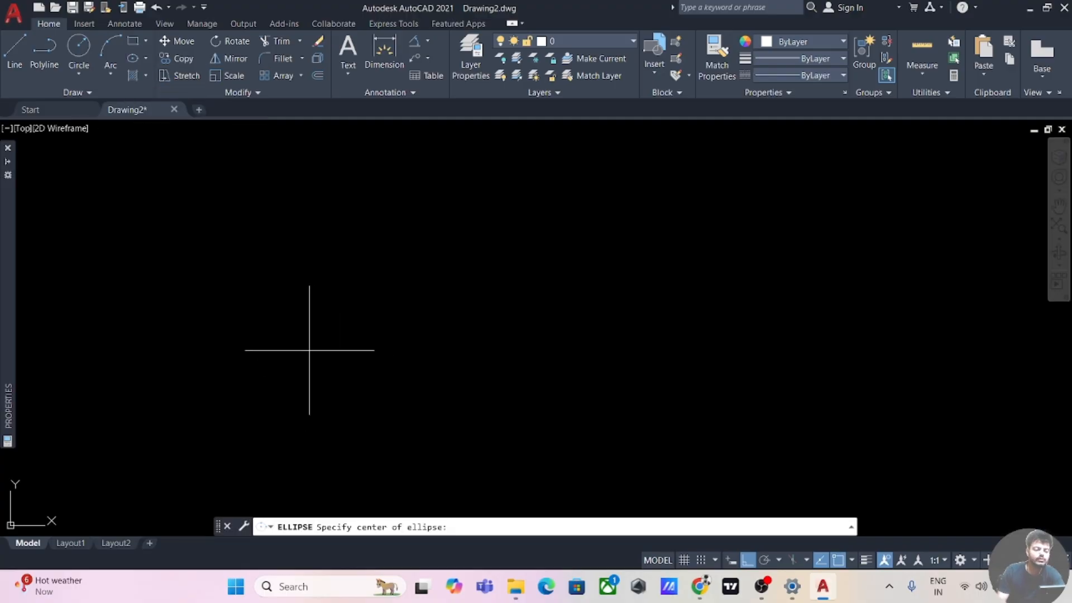
pyautogui.click(229, 341)
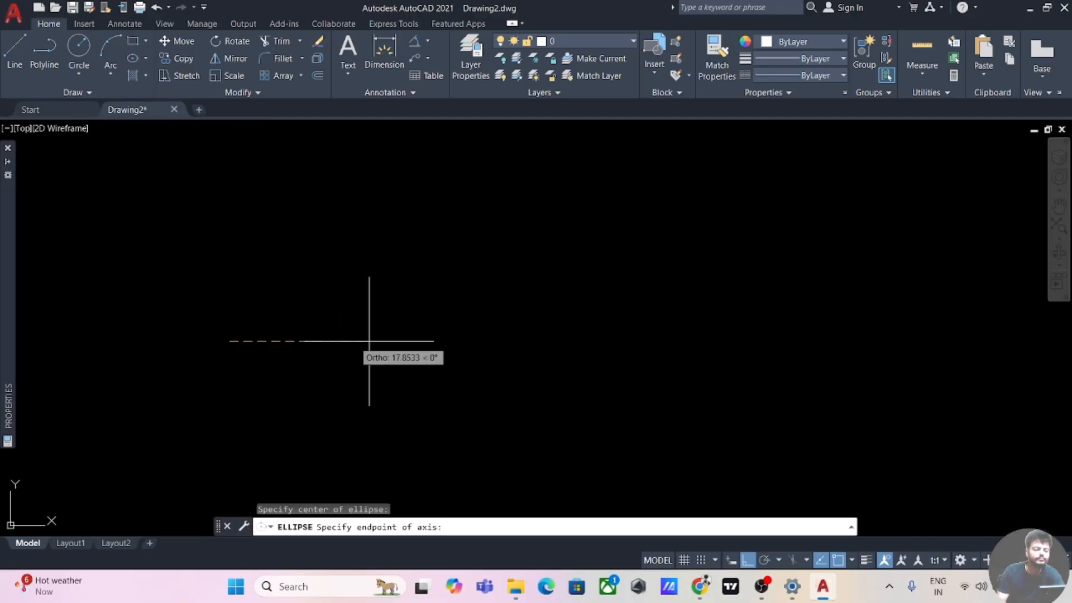
pyautogui.click(534, 341)
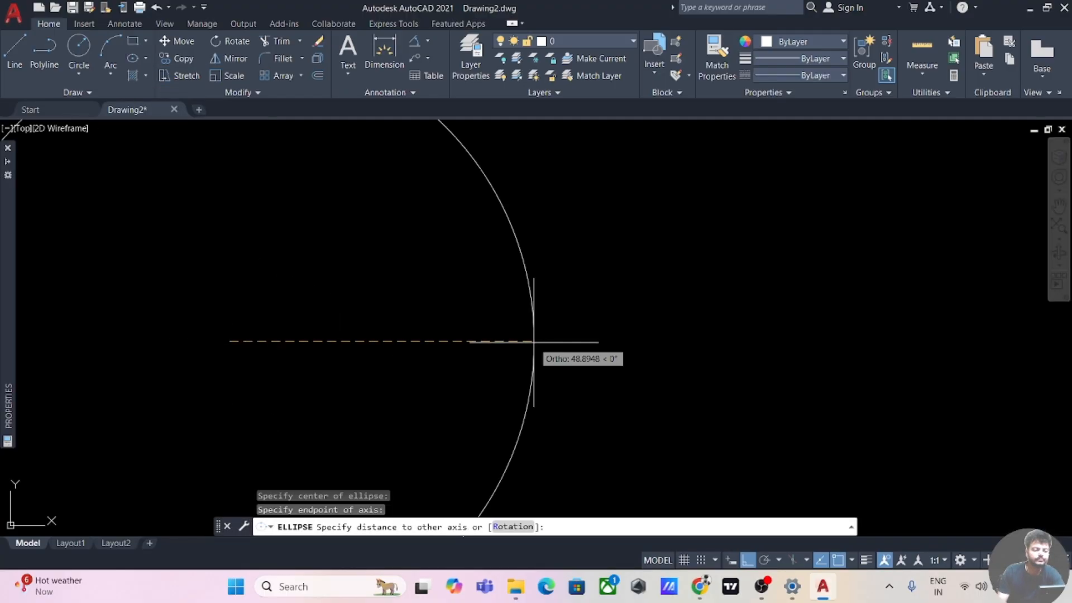
pyautogui.click(359, 290)
# Dimension the ellipse's full major axis between its left and right quadrants, placing the dimension below the ellipse
pyautogui.scroll(-2, 581, 307)
pyautogui.moveTo(581, 306); pyautogui.dragTo(602, 287, button='middle')
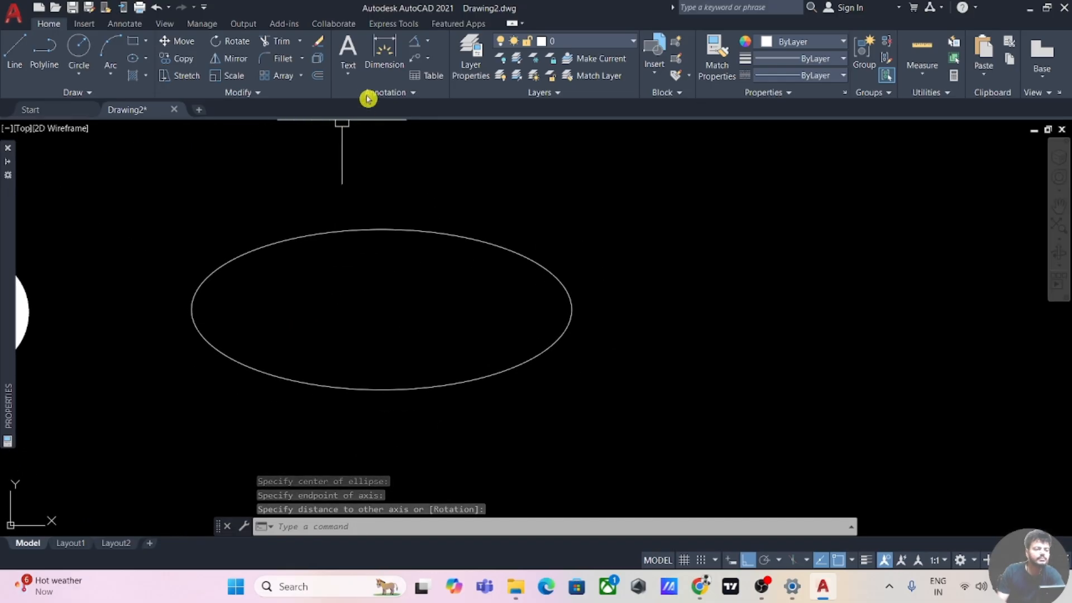
pyautogui.click(384, 53)
pyautogui.click(192, 307)
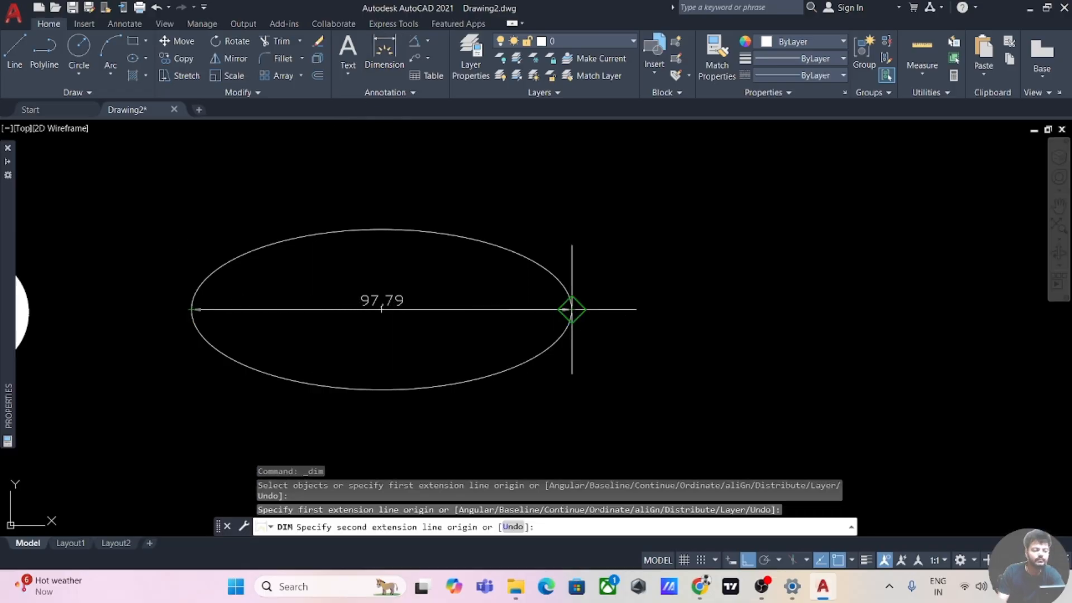
pyautogui.click(572, 309)
pyautogui.click(385, 436)
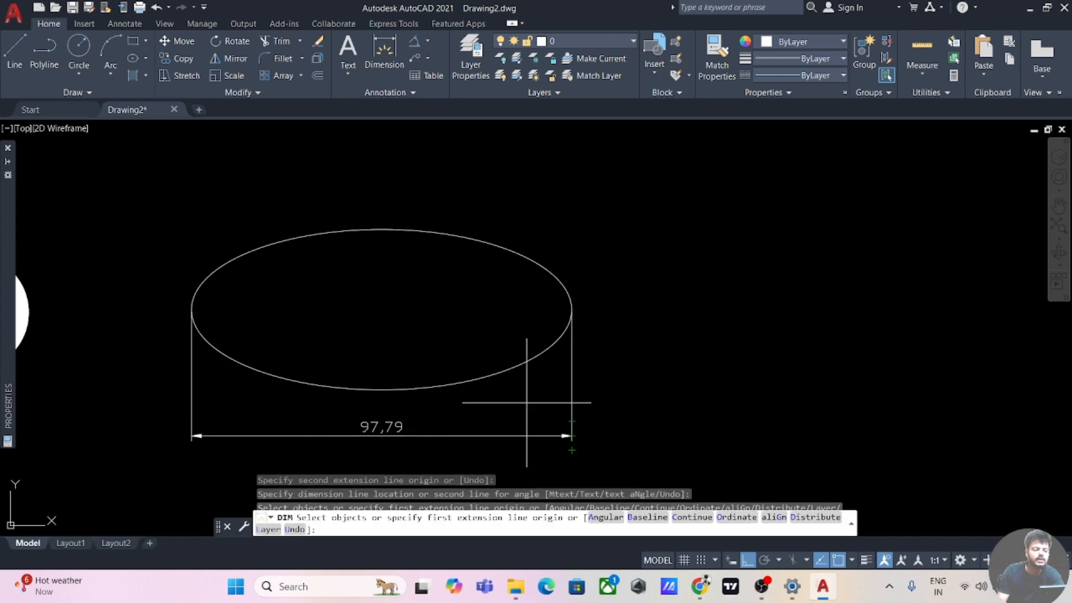
# Dimension the ellipse's full minor axis between its bottom and top quadrants, placing the dimension left of the ellipse
pyautogui.click(379, 47)
pyautogui.click(382, 389)
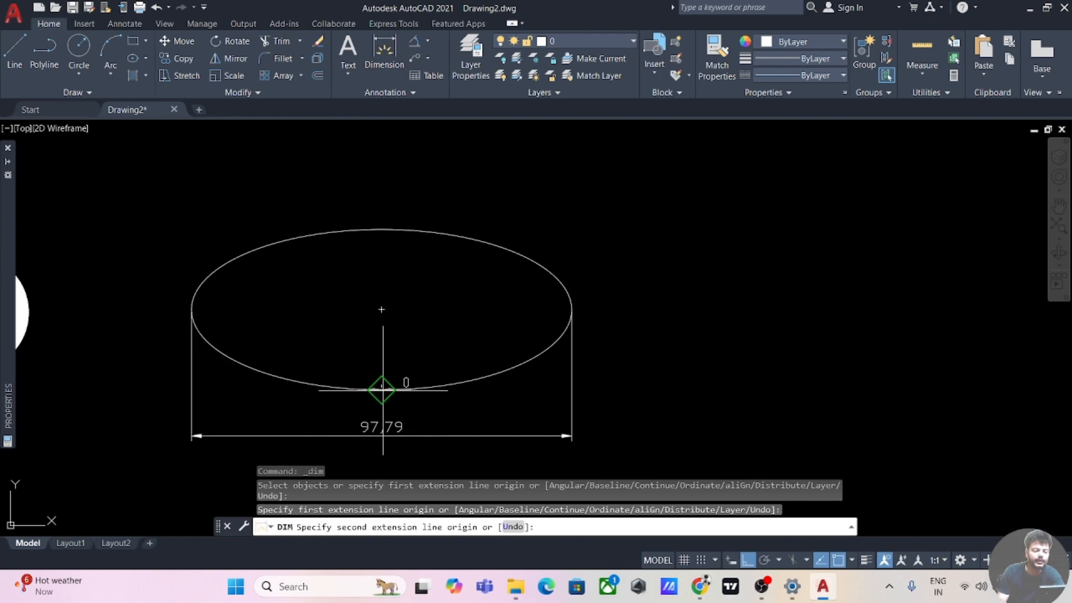
pyautogui.click(382, 229)
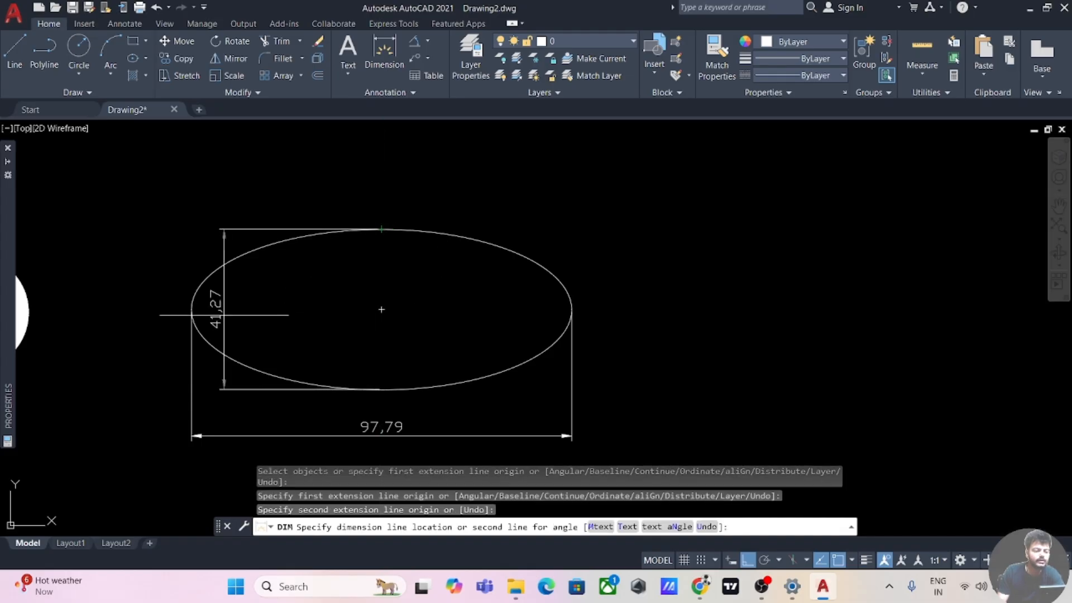
pyautogui.click(136, 313)
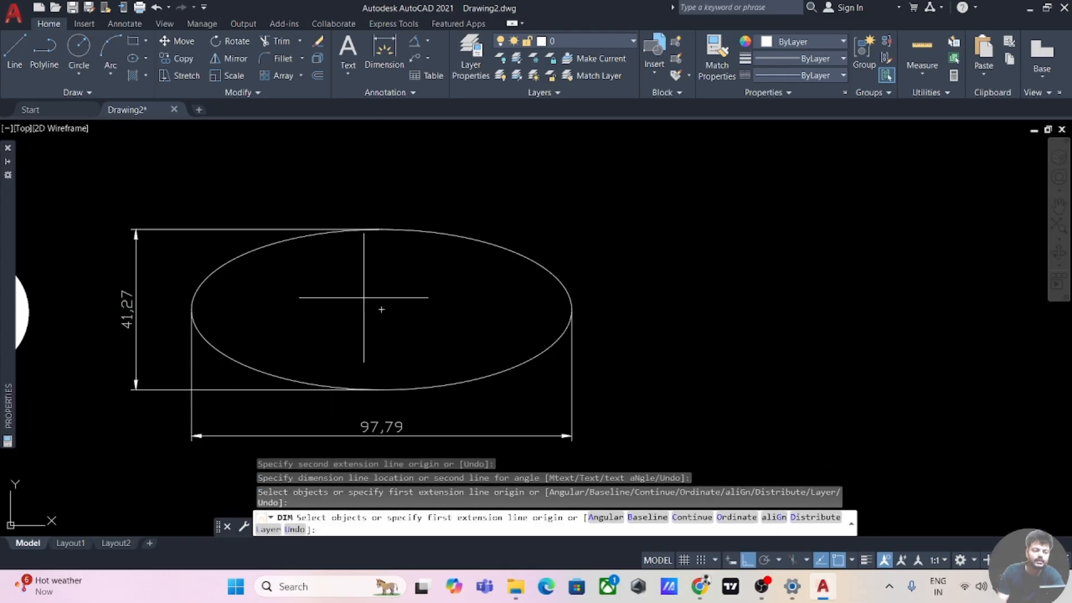
# Dimension half the major axis from the ellipse's center to its right quadrant, placed just above the full-width dimension
pyautogui.click(384, 56)
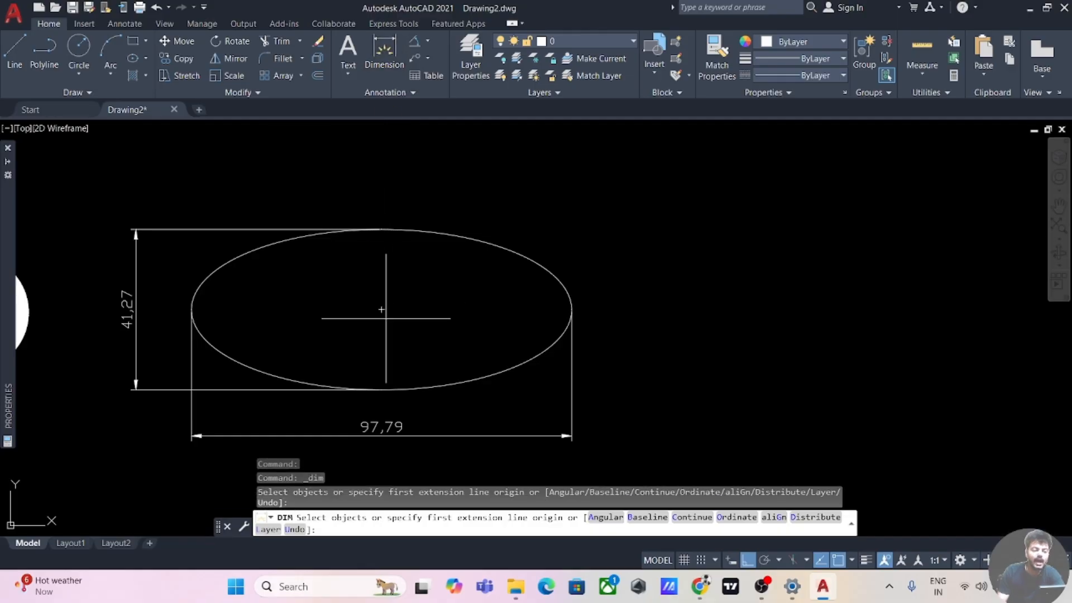
pyautogui.click(382, 309)
pyautogui.click(571, 309)
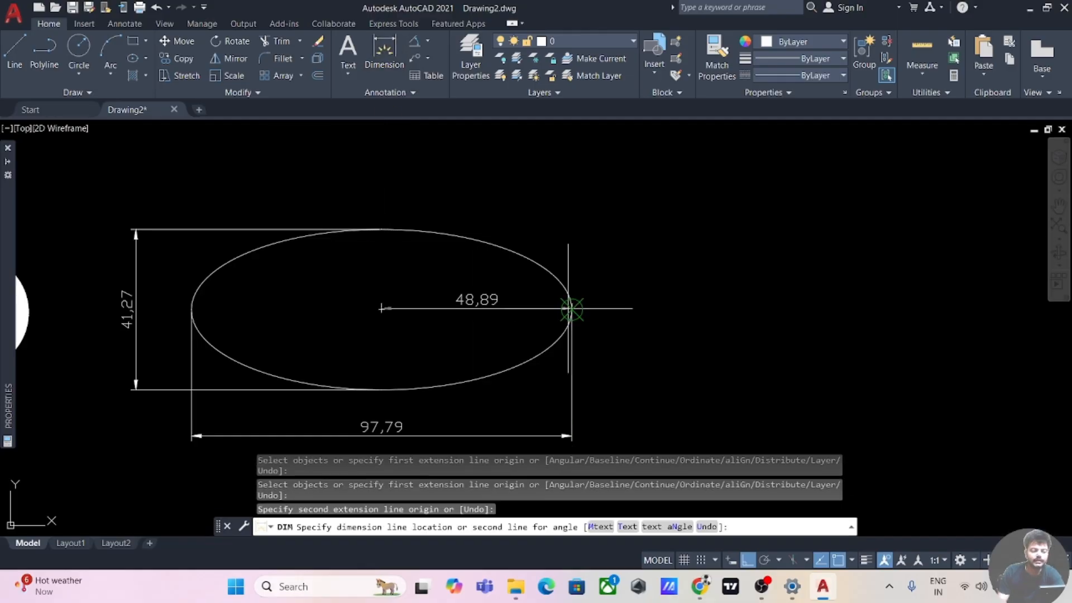
pyautogui.click(475, 405)
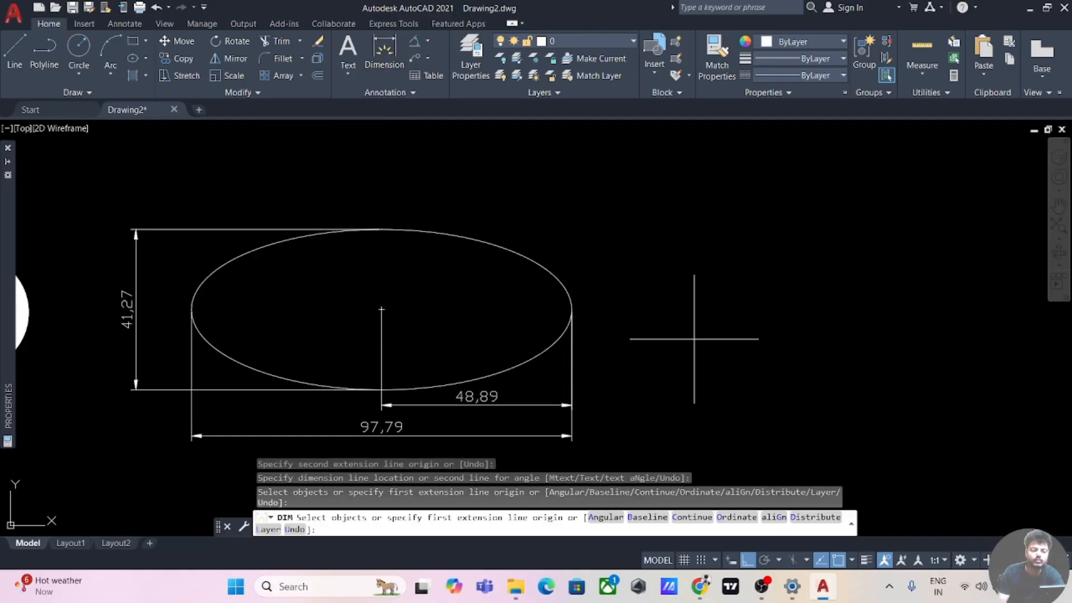
pyautogui.press('Escape')
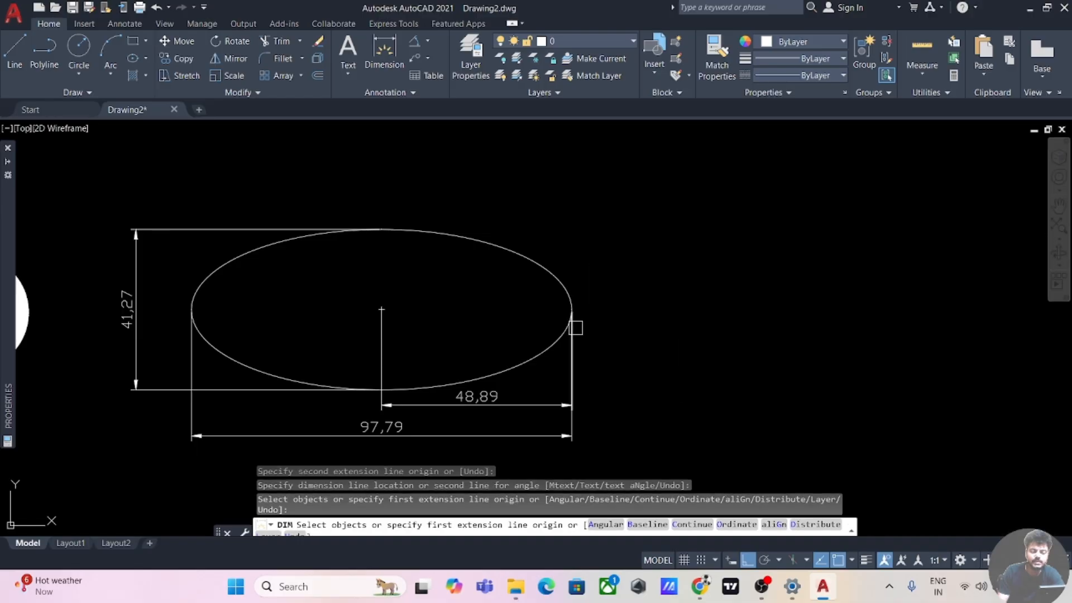
# Dimension half the minor axis from the ellipse's center to its top quadrant, placed inside the ellipse
pyautogui.click(384, 56)
pyautogui.click(381, 308)
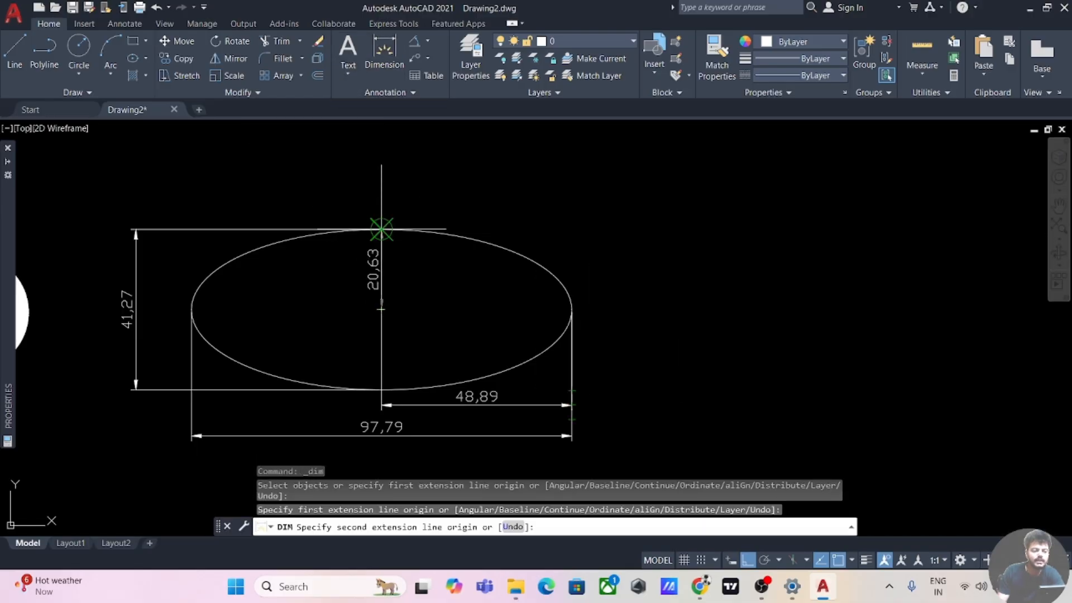
pyautogui.click(382, 229)
pyautogui.click(418, 267)
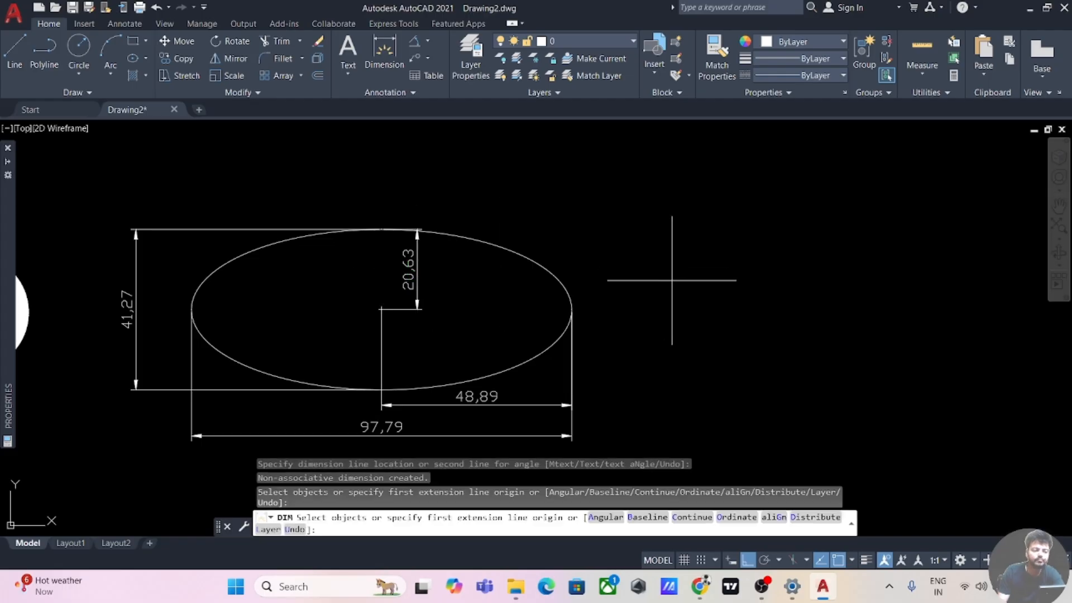
pyautogui.scroll(-2, 787, 263)
pyautogui.scroll(2, 788, 263)
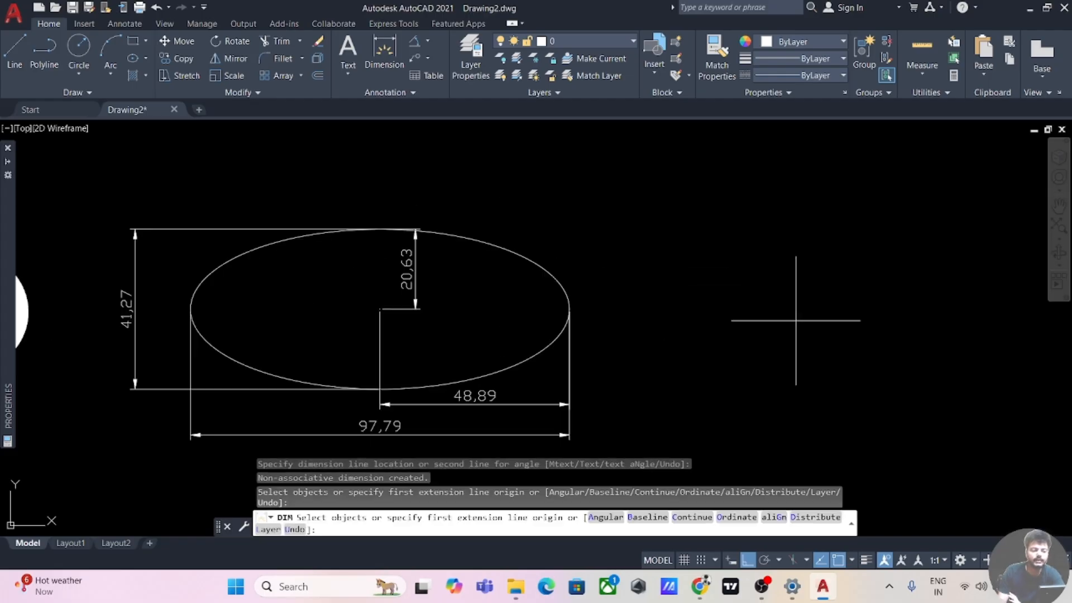
# Draw a center-based ellipse to the right of the dimensioned one, with a horizontal half-axis of 100 and an other half-axis of 50
pyautogui.moveTo(825, 316); pyautogui.dragTo(633, 311, button='middle')
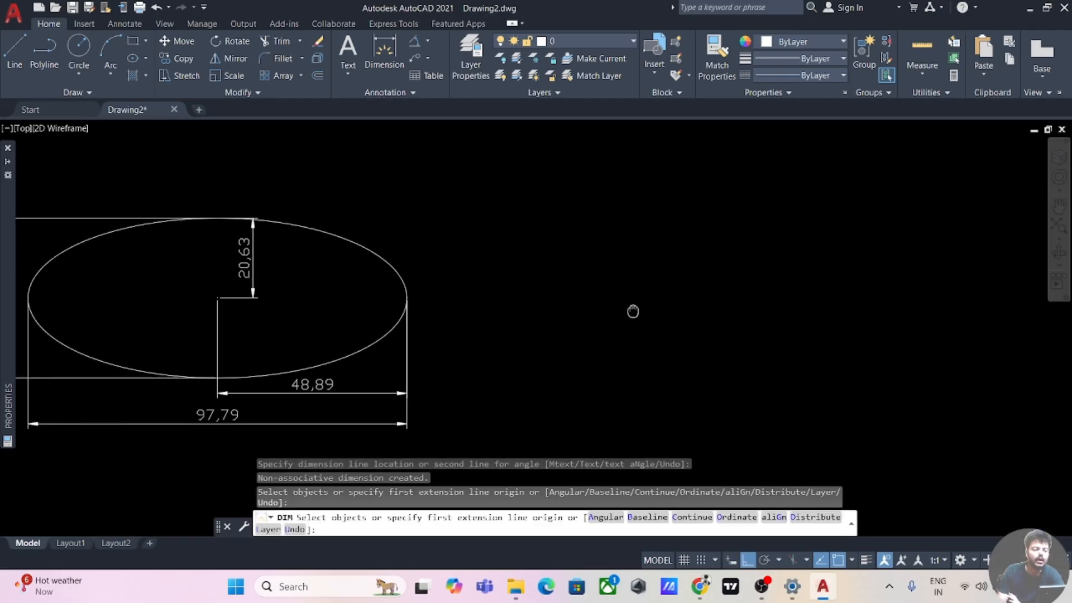
pyautogui.click(147, 60)
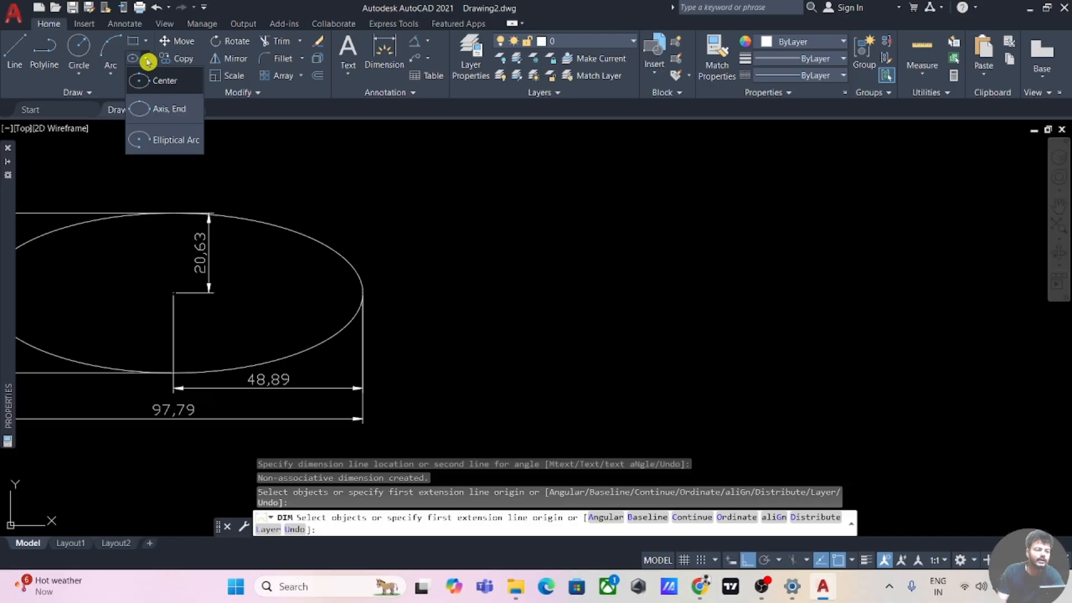
pyautogui.click(173, 88)
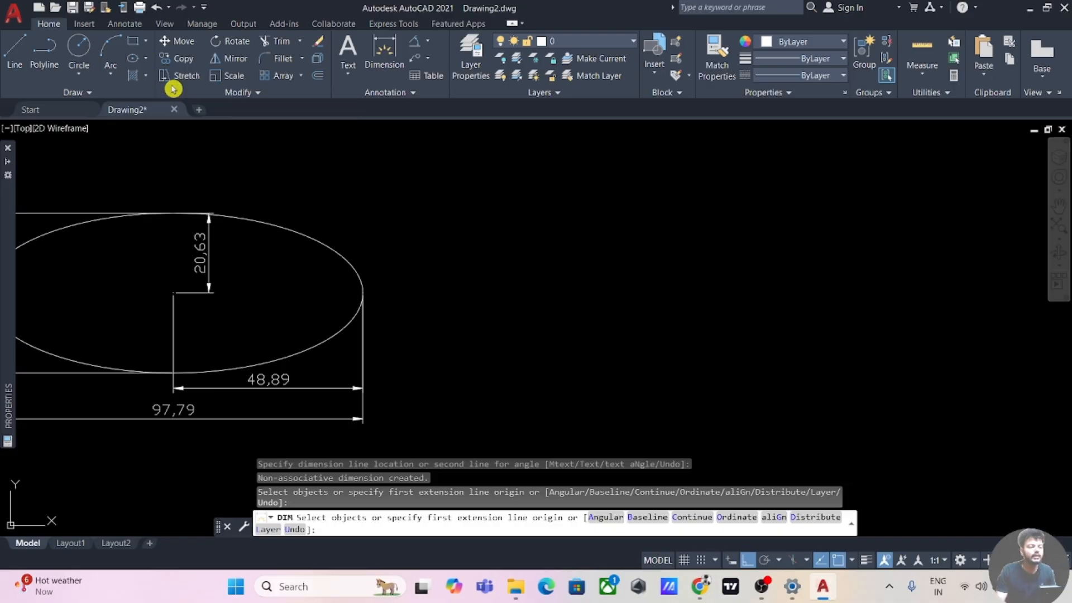
pyautogui.click(147, 60)
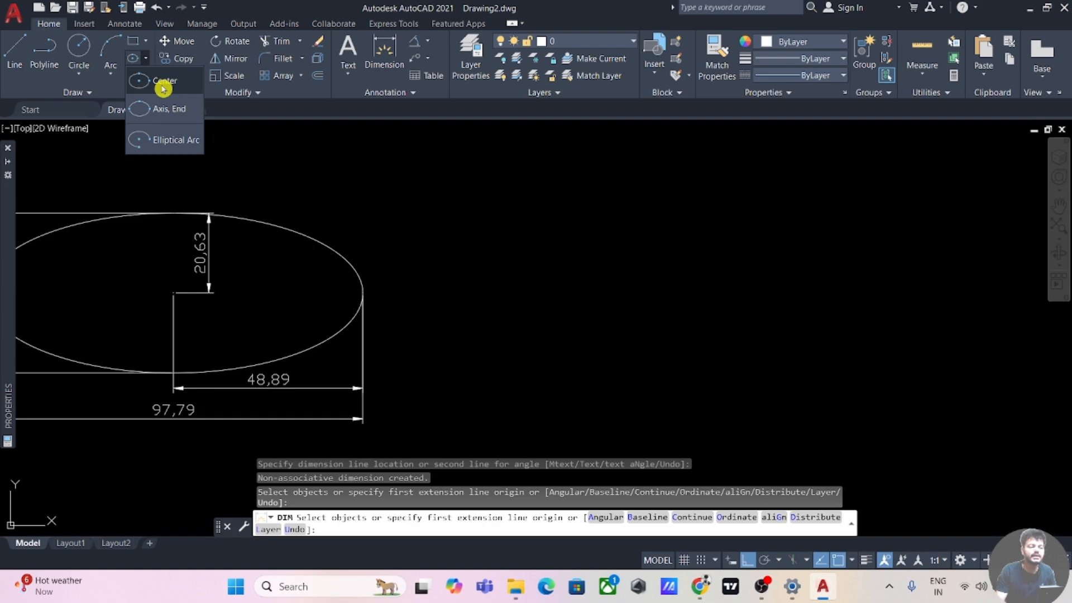
pyautogui.click(163, 88)
pyautogui.moveTo(696, 359)
pyautogui.mouseDown(button='middle')
pyautogui.moveTo(546, 357)
pyautogui.moveTo(483, 371)
pyautogui.mouseUp(button='middle')
pyautogui.moveTo(362, 347); pyautogui.dragTo(639, 340, button='middle')
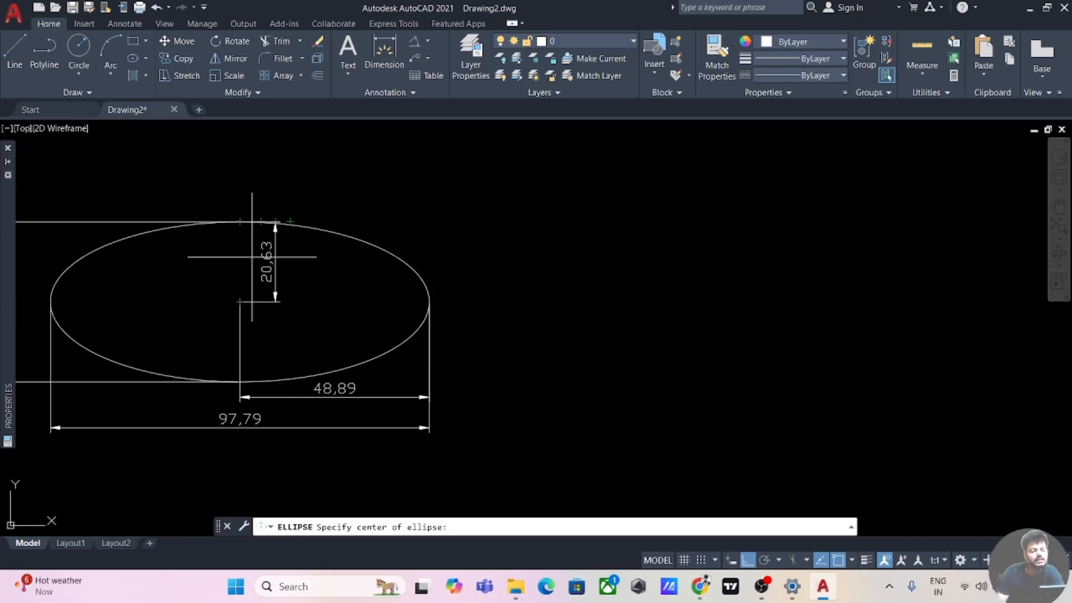
pyautogui.moveTo(761, 314); pyautogui.dragTo(431, 327, button='middle')
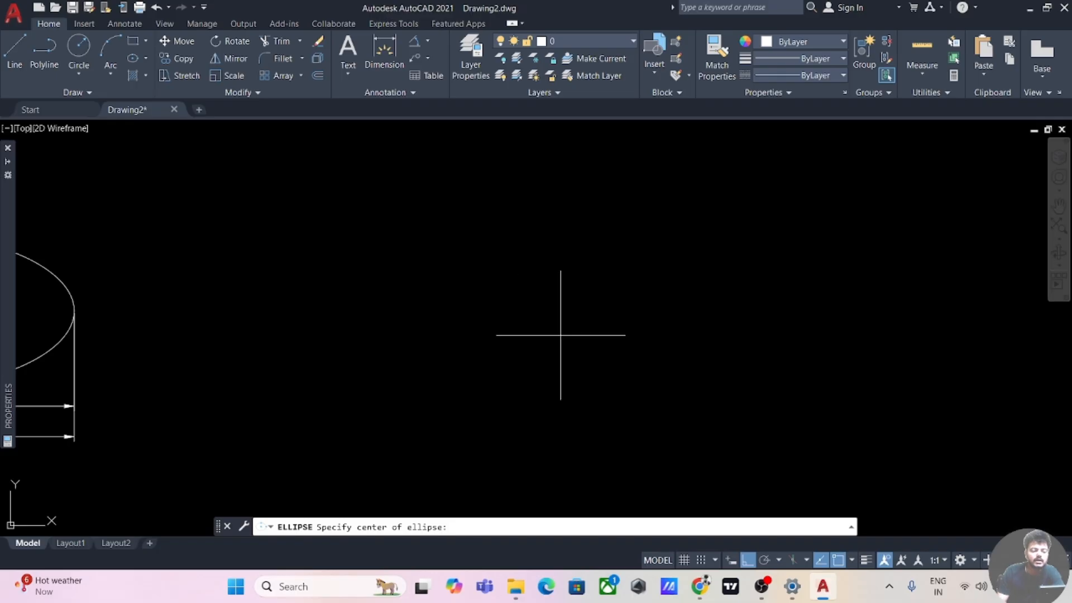
pyautogui.click(466, 342)
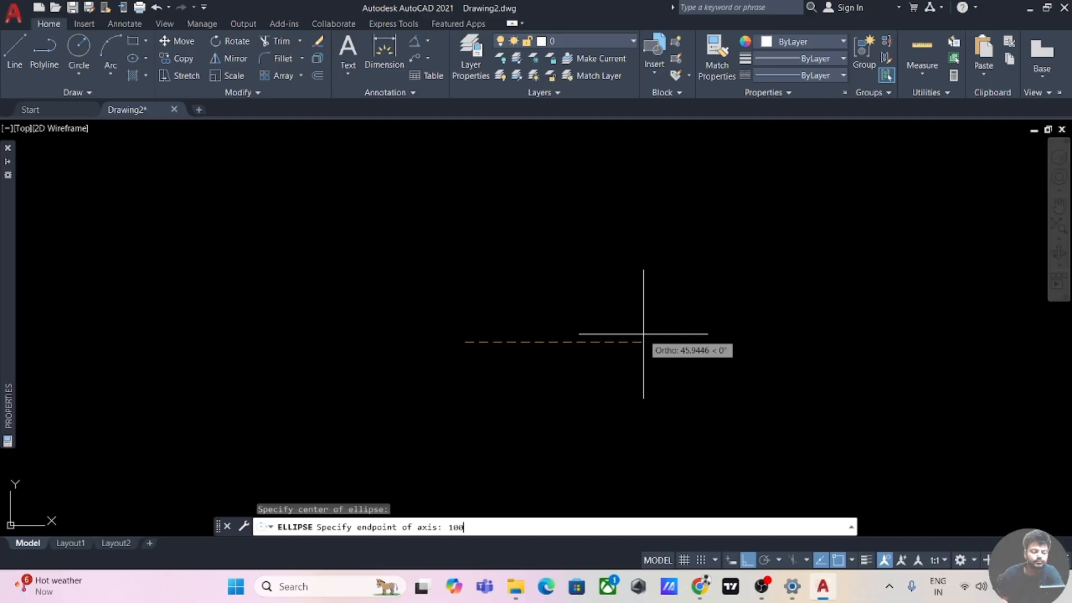
pyautogui.press('Return')
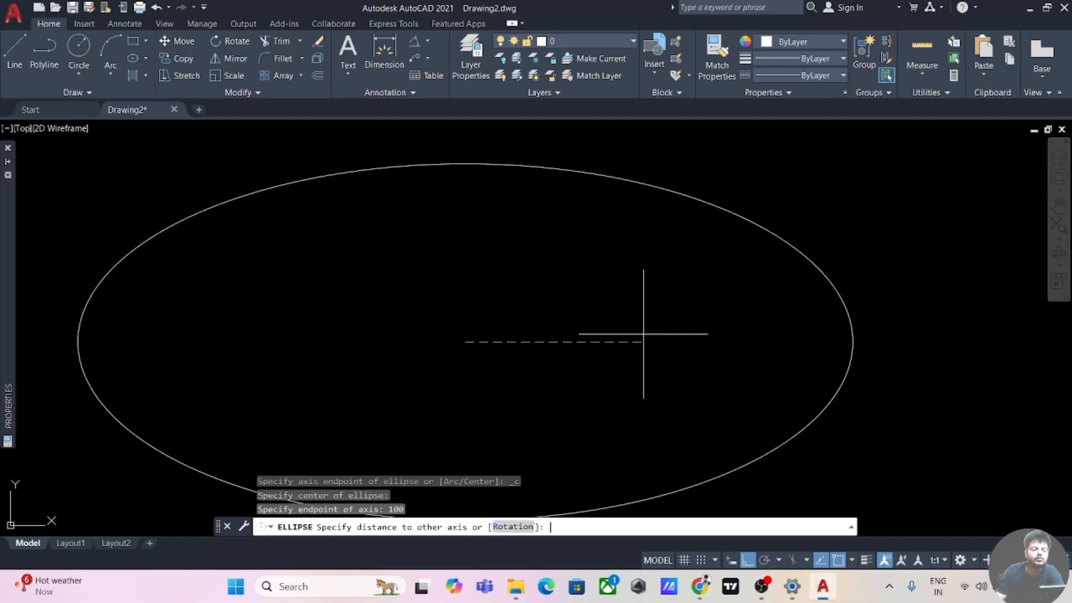
pyautogui.scroll(-2, 643, 334)
pyautogui.moveTo(642, 345); pyautogui.dragTo(589, 350, button='middle')
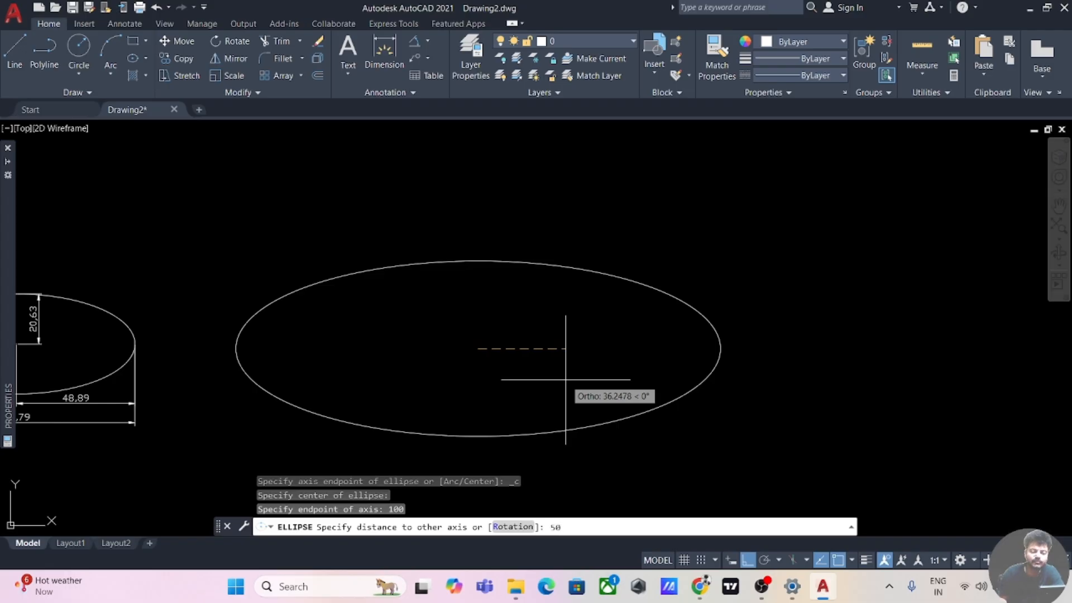
pyautogui.press('Return')
# Dimension the new ellipse's half major axis from its center to its right quadrant, placing the dimension below the ellipse
pyautogui.moveTo(838, 354)
pyautogui.mouseDown(button='middle')
pyautogui.moveTo(761, 318)
pyautogui.moveTo(683, 315)
pyautogui.mouseUp(button='middle')
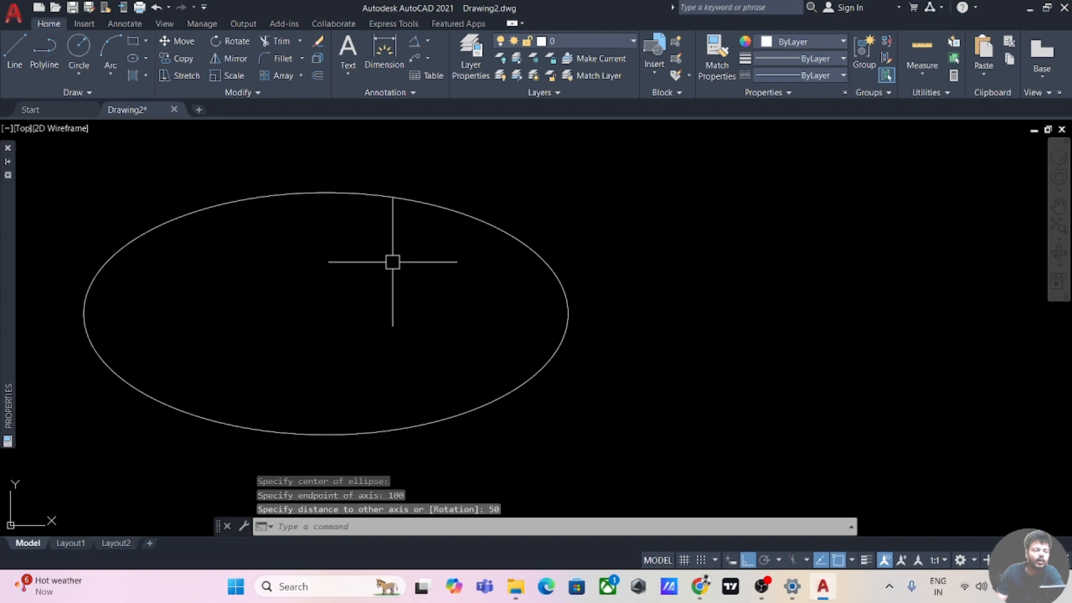
pyautogui.click(384, 53)
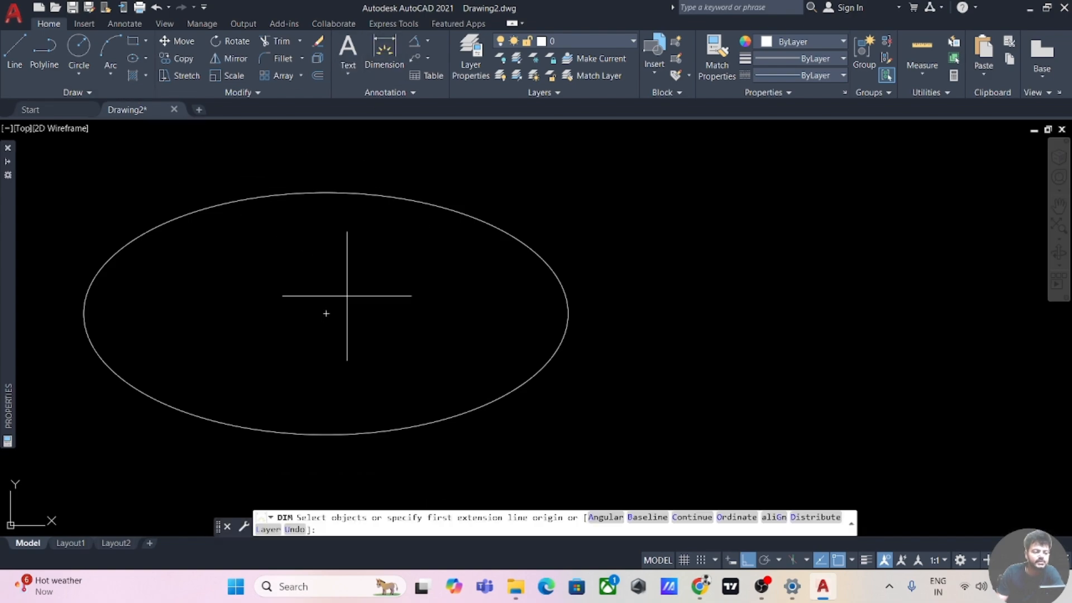
pyautogui.click(326, 313)
pyautogui.click(569, 313)
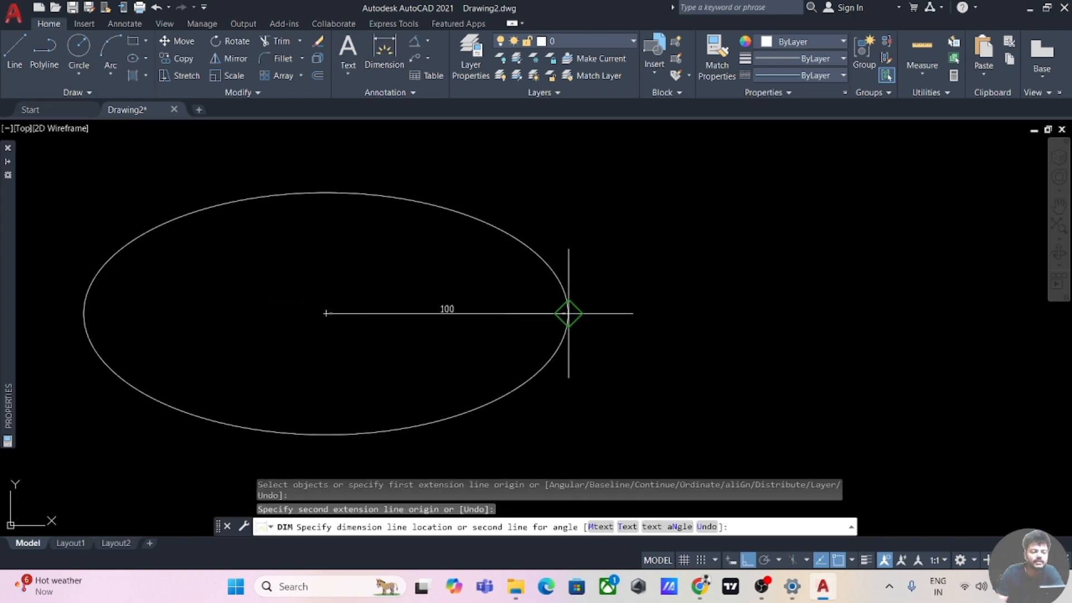
pyautogui.click(503, 454)
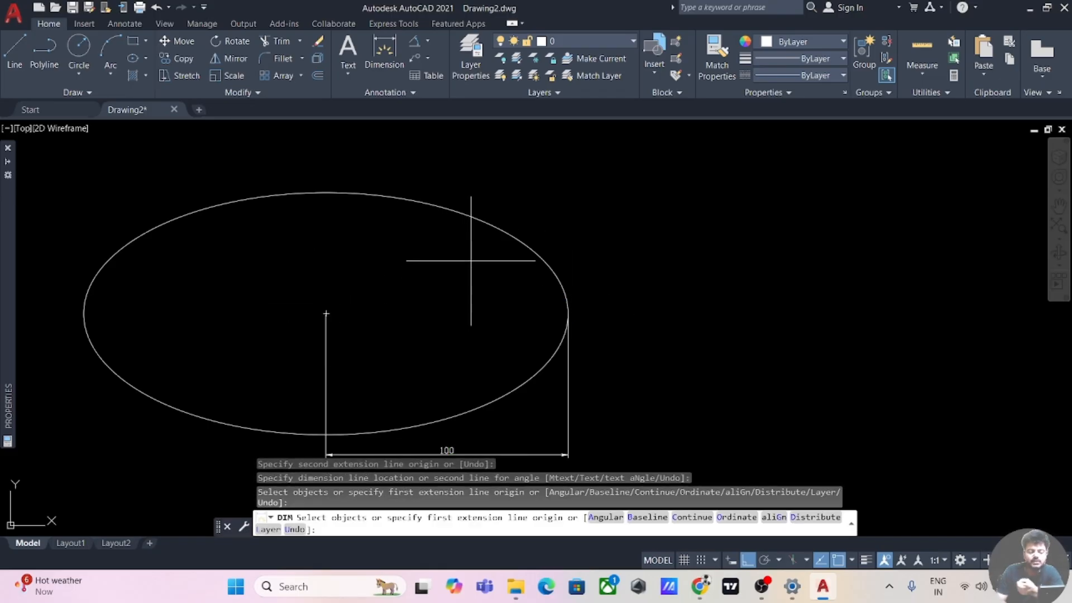
# Dimension the same ellipse's half minor axis from its center to its top quadrant, placing the dimension on the vertical centerline
pyautogui.click(385, 49)
pyautogui.click(326, 313)
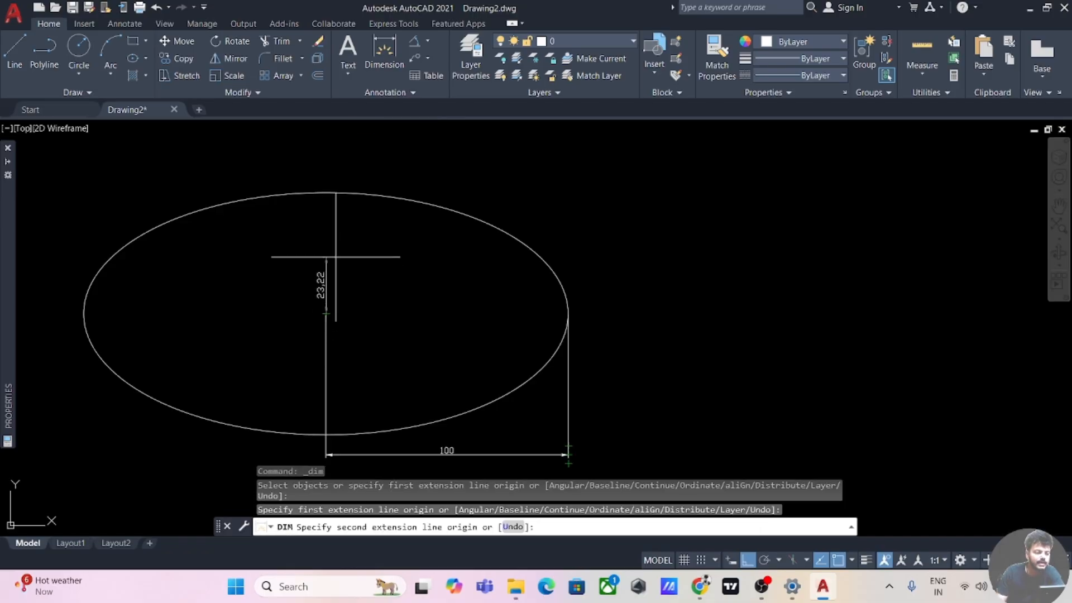
pyautogui.click(326, 192)
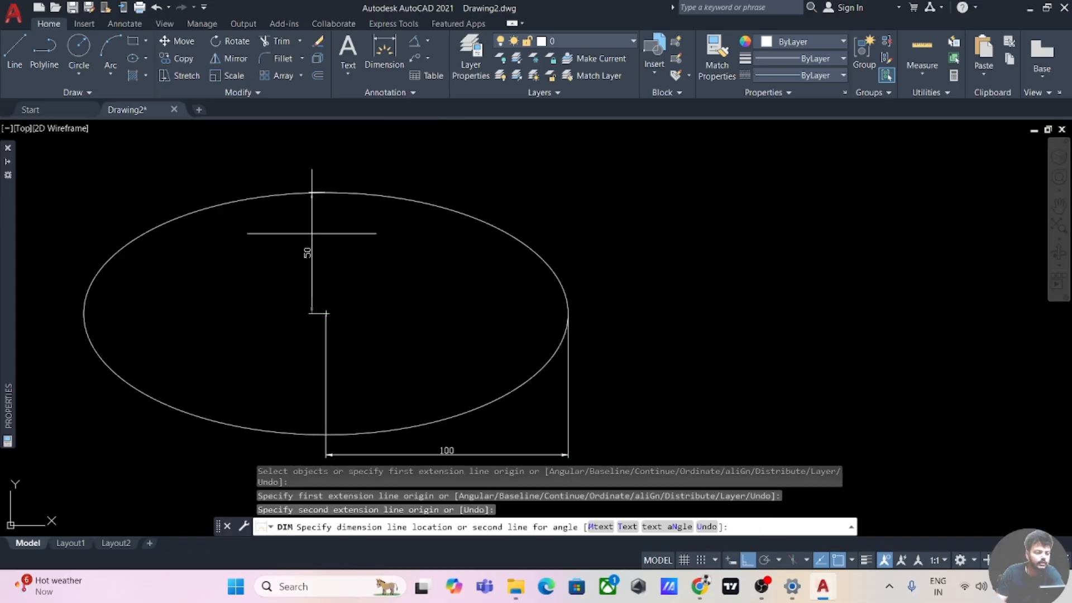
pyautogui.click(326, 256)
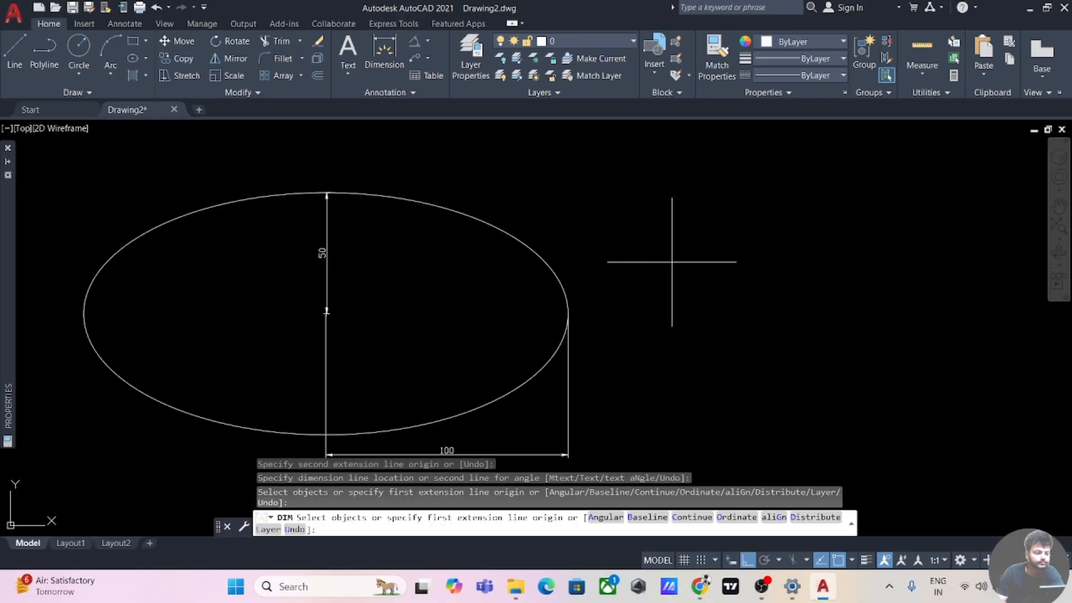
# Draw an upright center-based ellipse further right, with a horizontal half-axis of 50 and a vertical half-axis of 100
pyautogui.moveTo(759, 305); pyautogui.dragTo(649, 297, button='middle')
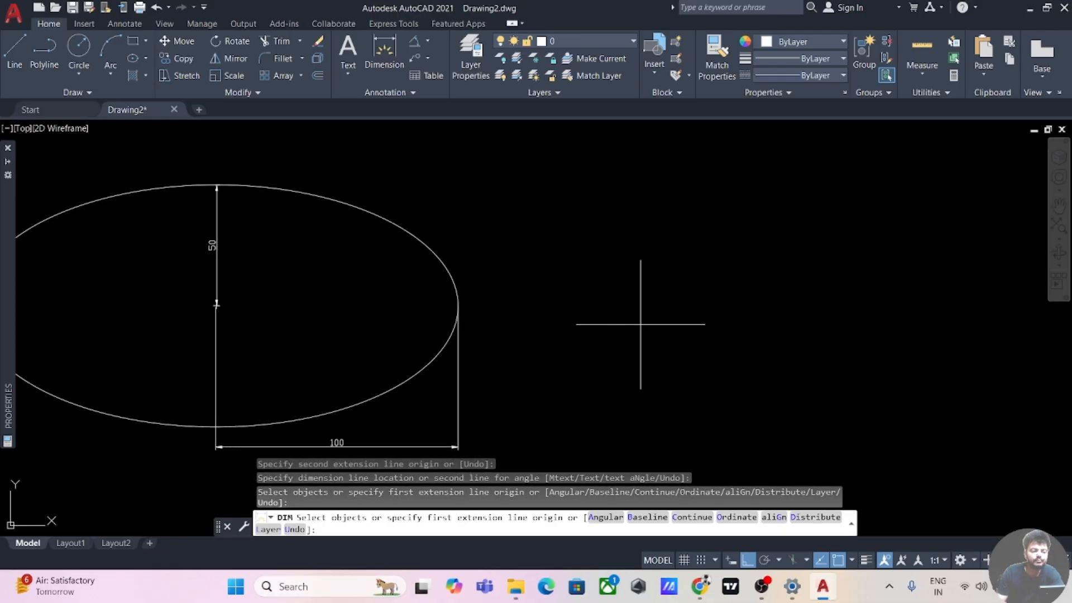
pyautogui.moveTo(725, 309); pyautogui.dragTo(687, 304, button='middle')
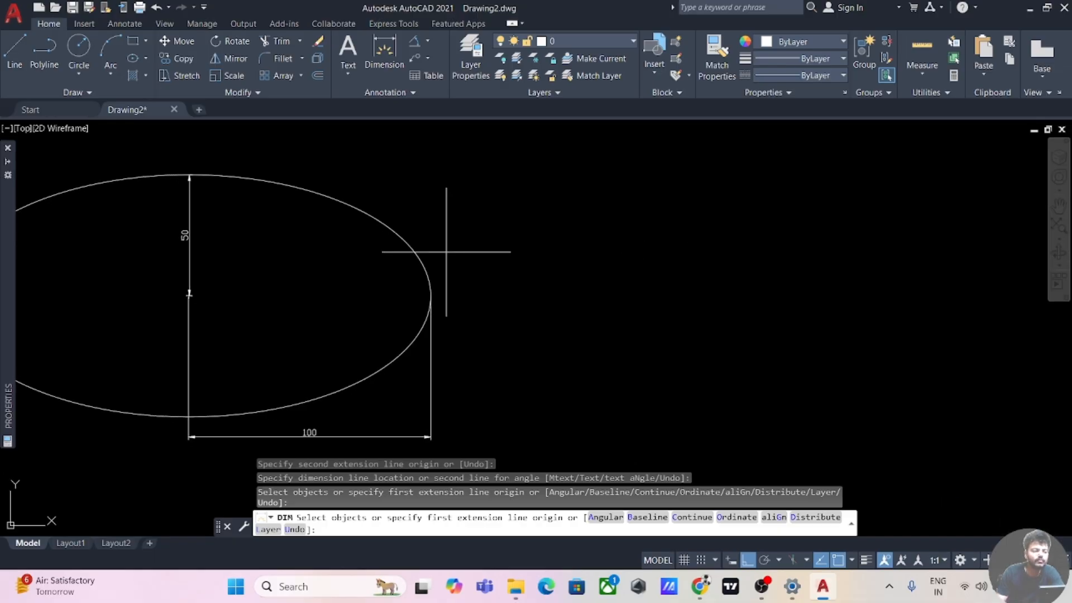
pyautogui.click(148, 61)
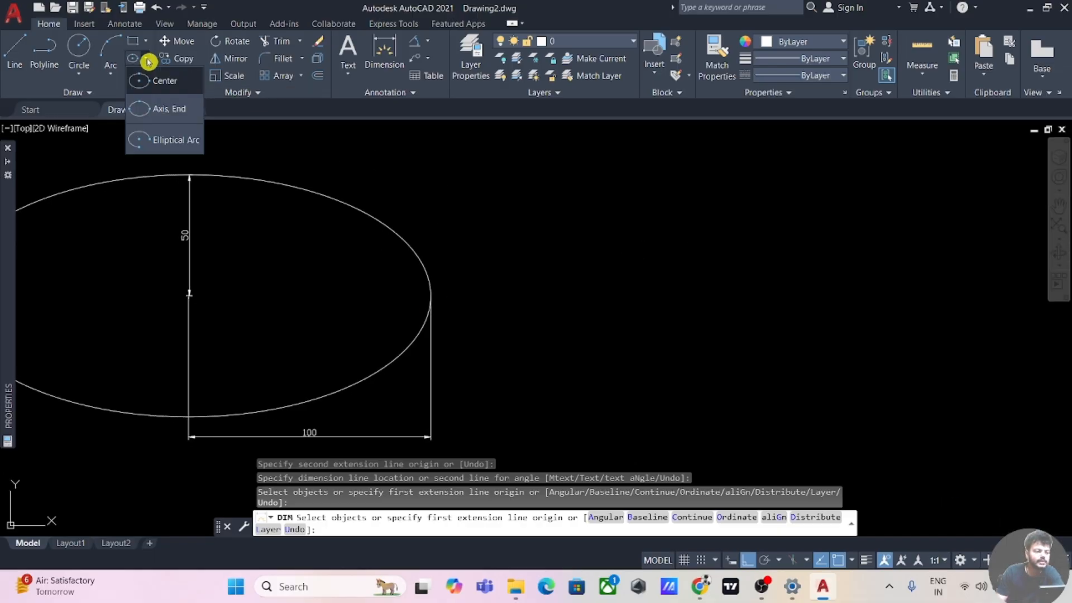
pyautogui.click(162, 81)
pyautogui.scroll(-2, 633, 312)
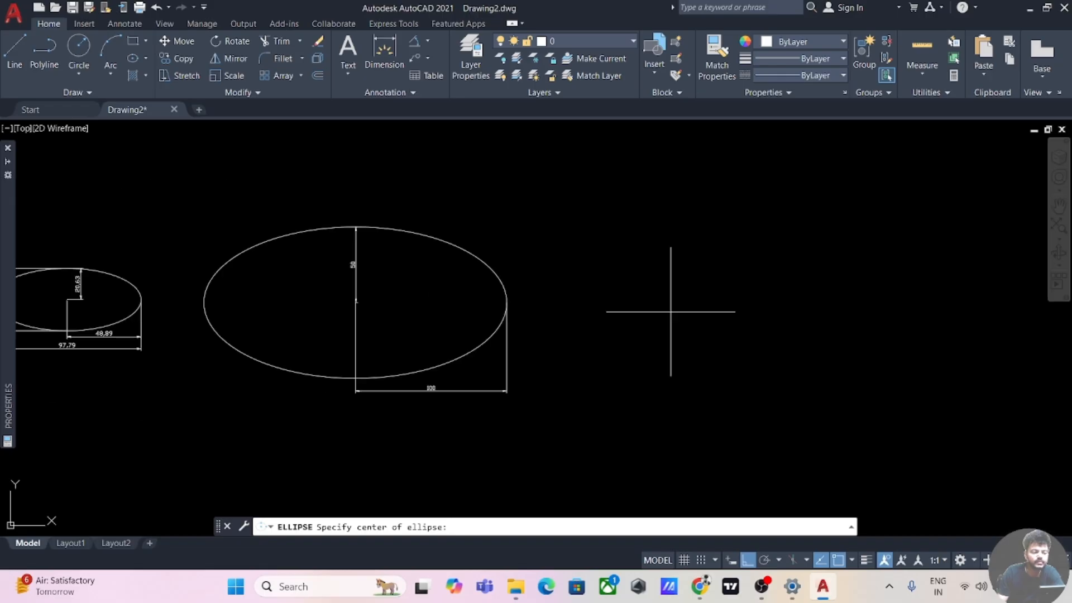
pyautogui.moveTo(739, 311); pyautogui.dragTo(494, 328, button='middle')
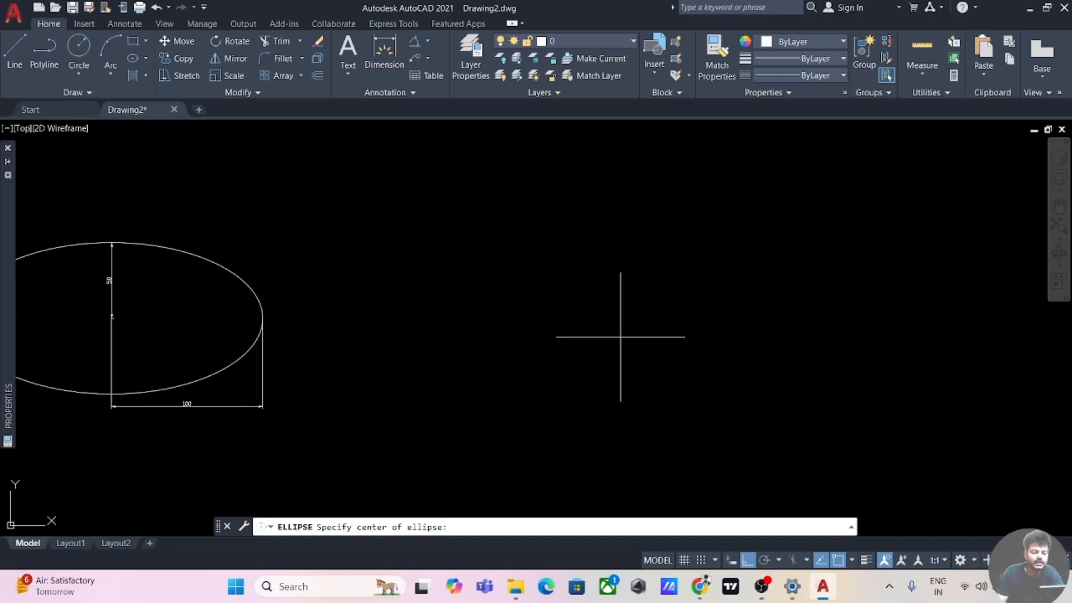
pyautogui.click(647, 328)
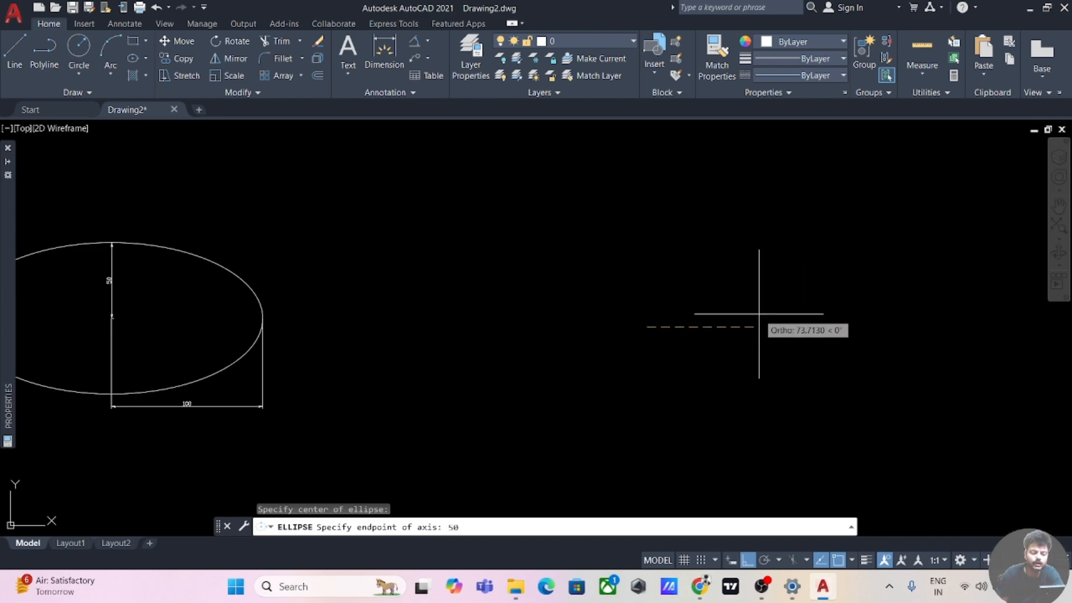
pyautogui.press('Return')
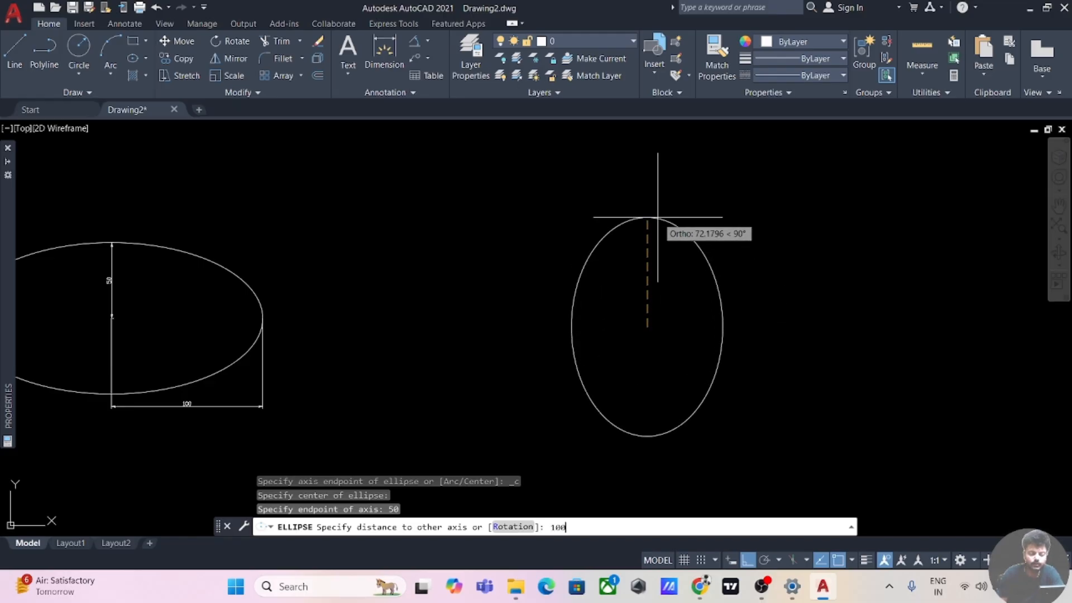
pyautogui.write('100')
pyautogui.press('Return')
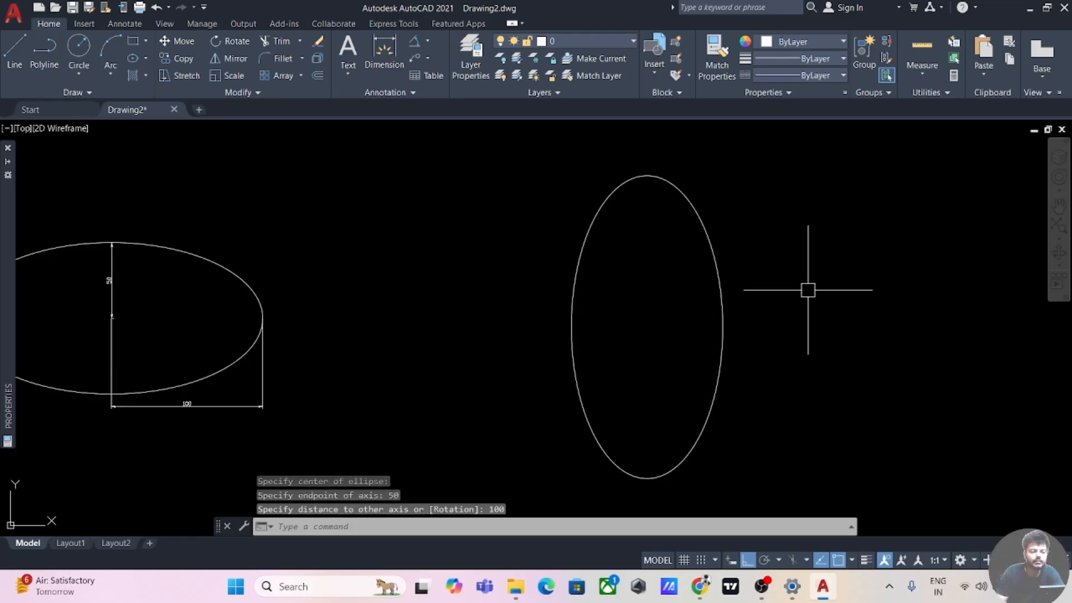
# Dimension the upright ellipse's horizontal half-axis from center to right quadrant, placing the dimension inside, just below the center
pyautogui.moveTo(808, 290); pyautogui.dragTo(684, 279, button='middle')
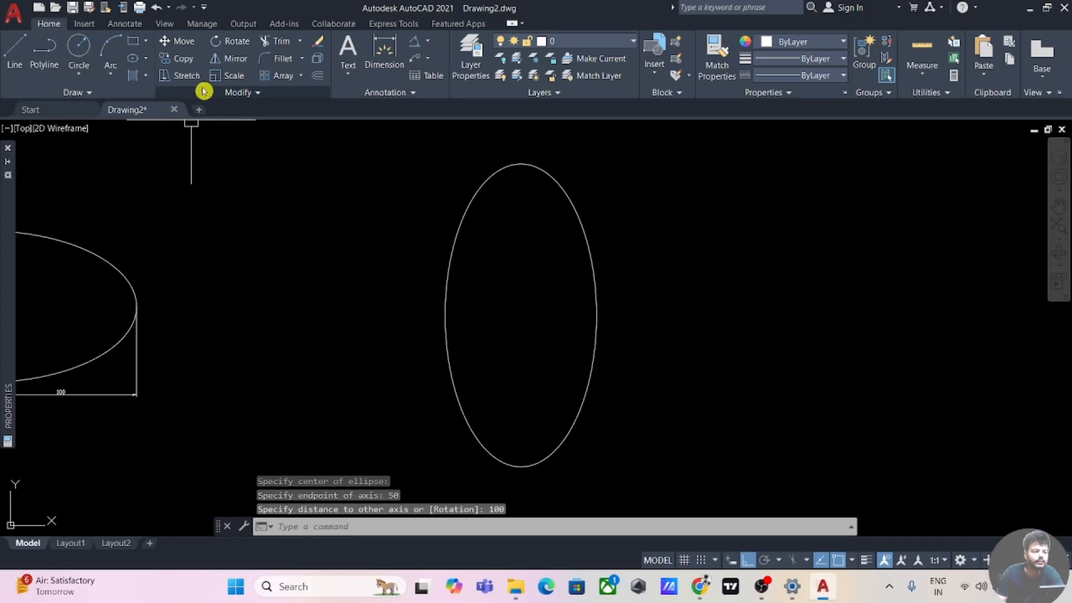
pyautogui.click(385, 53)
pyautogui.click(521, 312)
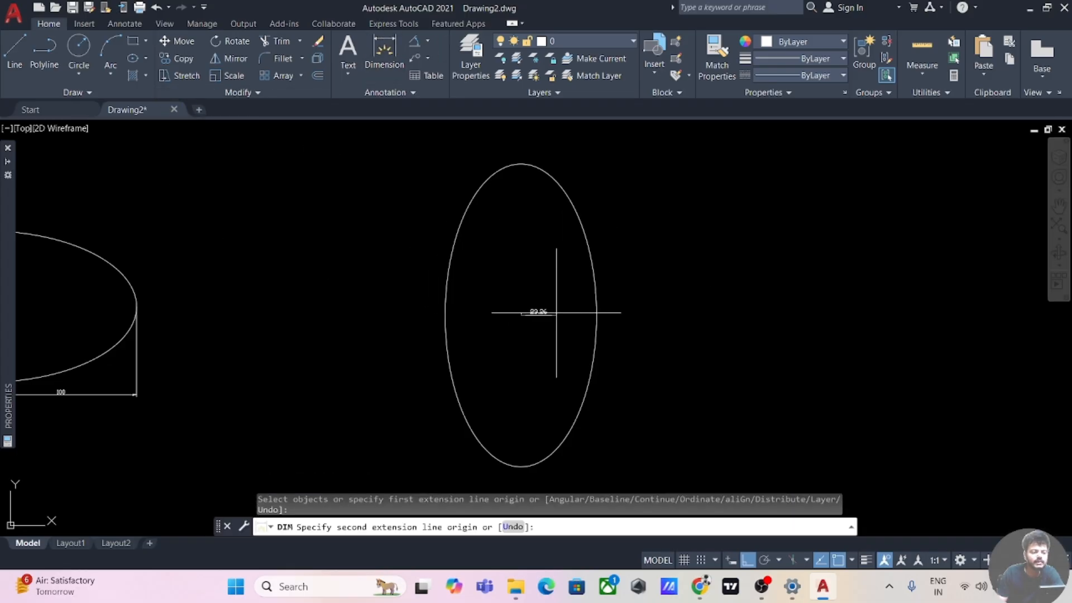
pyautogui.click(596, 312)
pyautogui.click(563, 339)
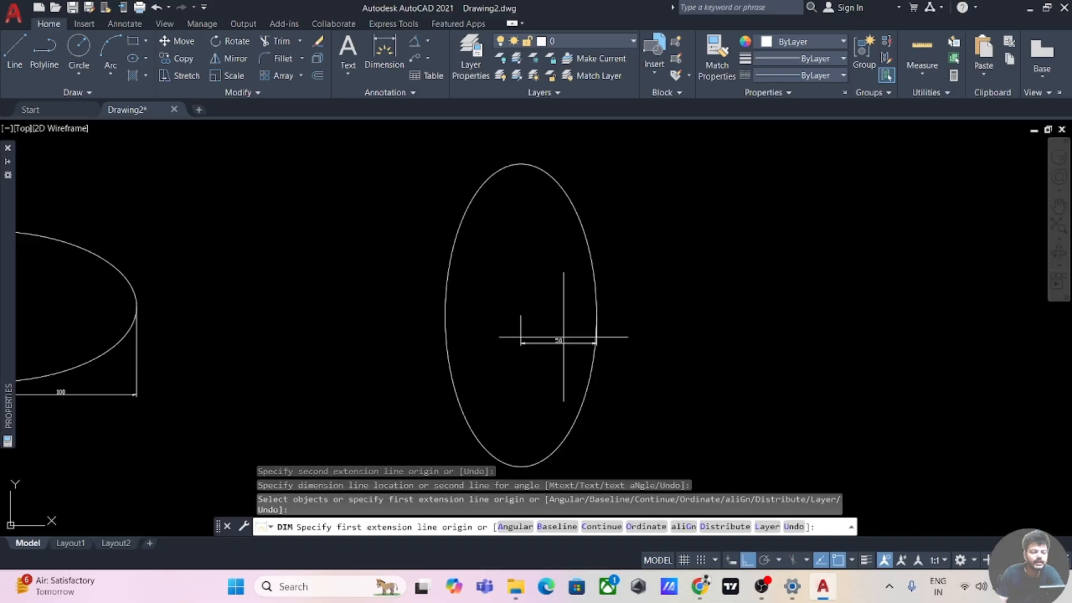
# Dimension the upright ellipse's vertical half-axis from center to top quadrant, placing the dimension left of the ellipse
pyautogui.click(384, 53)
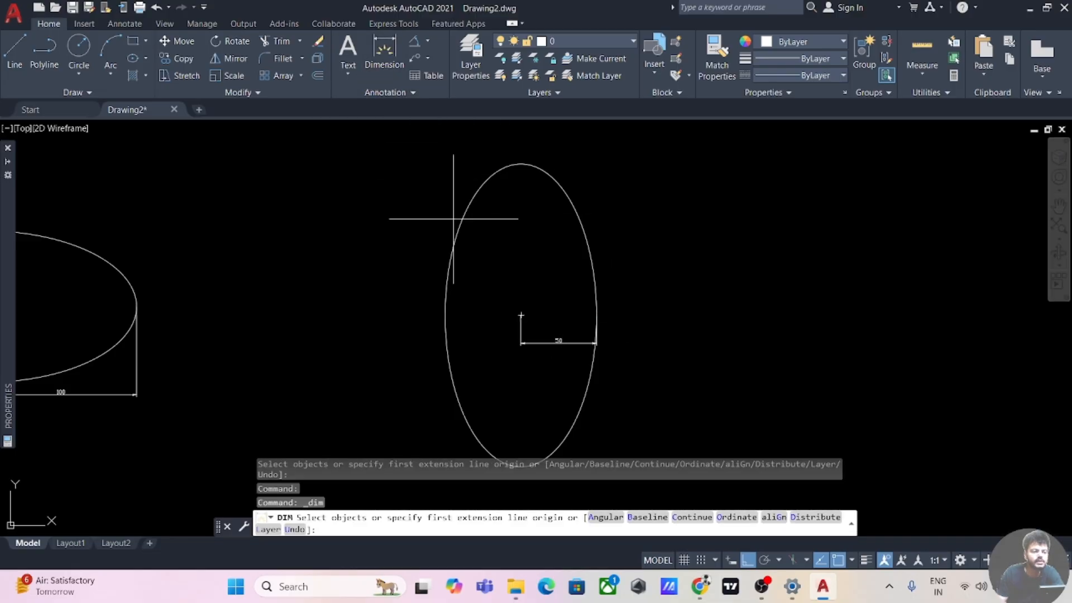
pyautogui.click(521, 315)
pyautogui.click(521, 164)
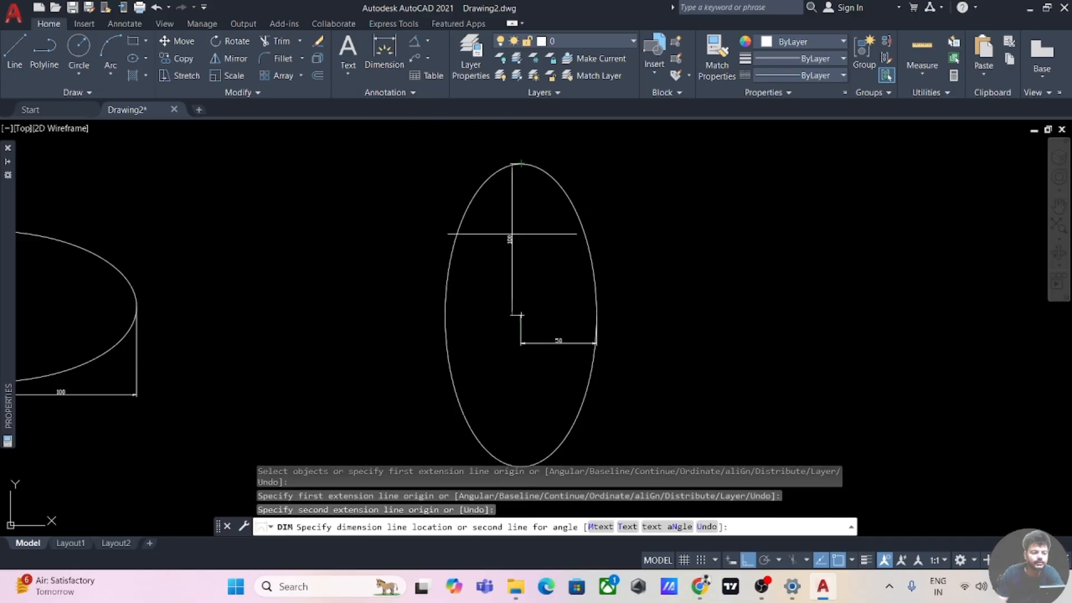
pyautogui.click(395, 234)
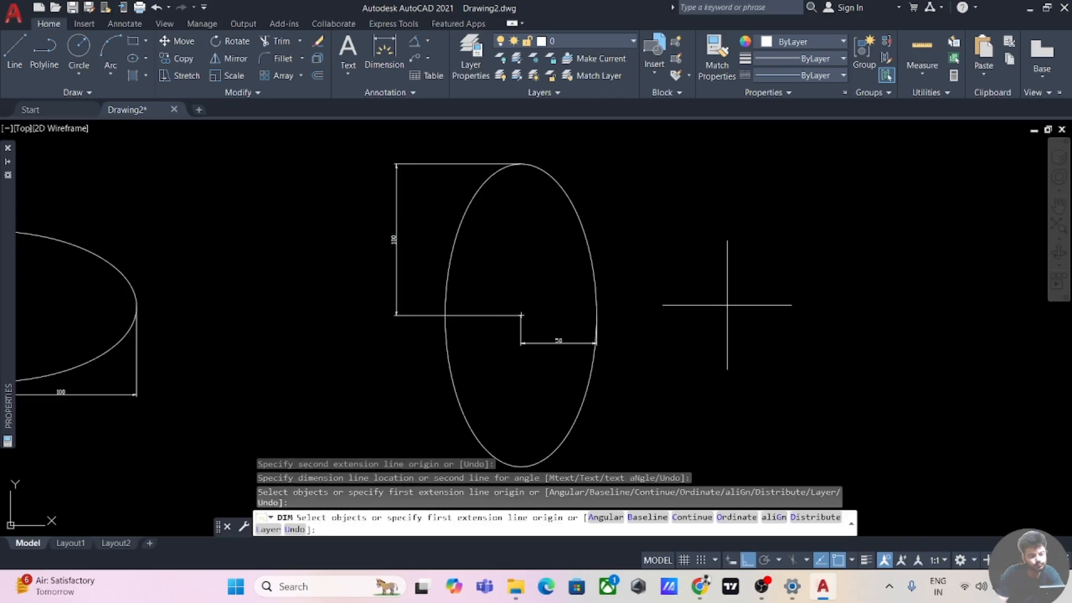
# Draw an Axis, End ellipse in the empty area beyond the upright ellipse, with a horizontal full axis of 200 and half minor axis of 50
pyautogui.moveTo(753, 312); pyautogui.dragTo(523, 293, button='middle')
pyautogui.moveTo(678, 291); pyautogui.dragTo(530, 302, button='middle')
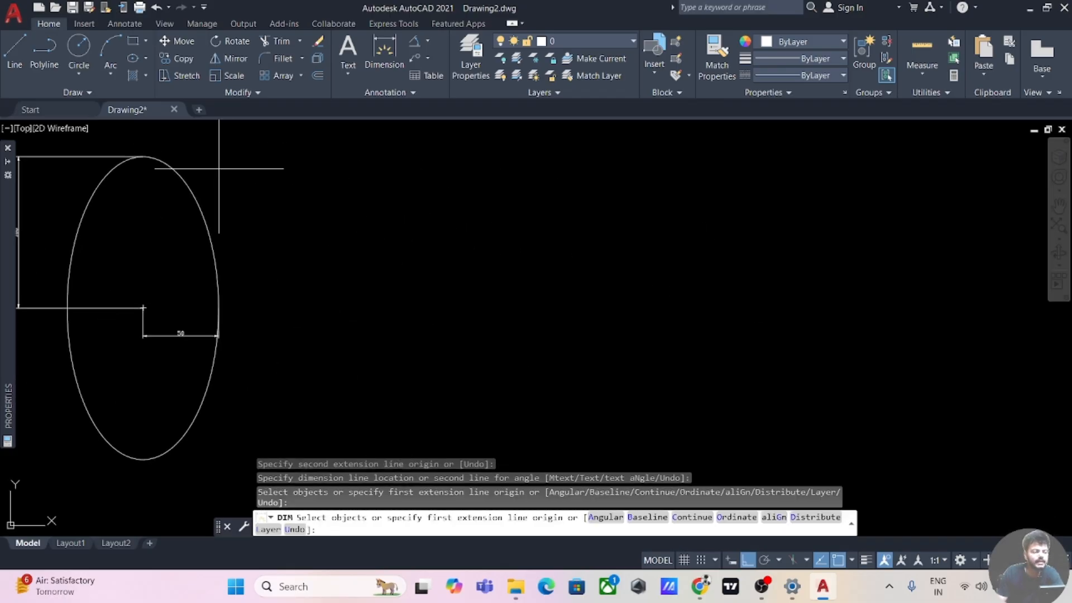
pyautogui.click(146, 58)
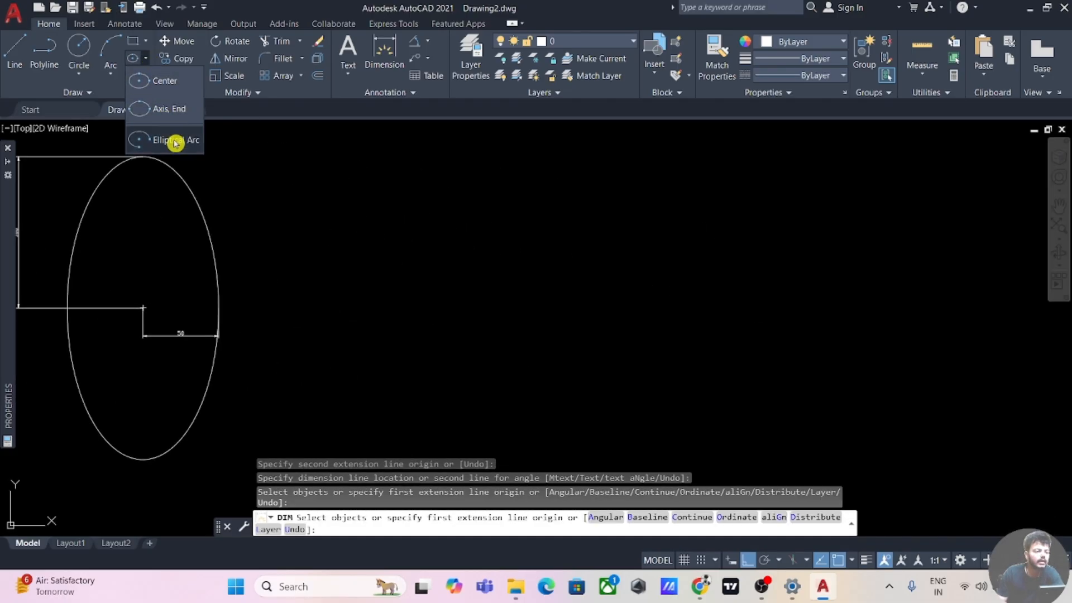
pyautogui.click(169, 110)
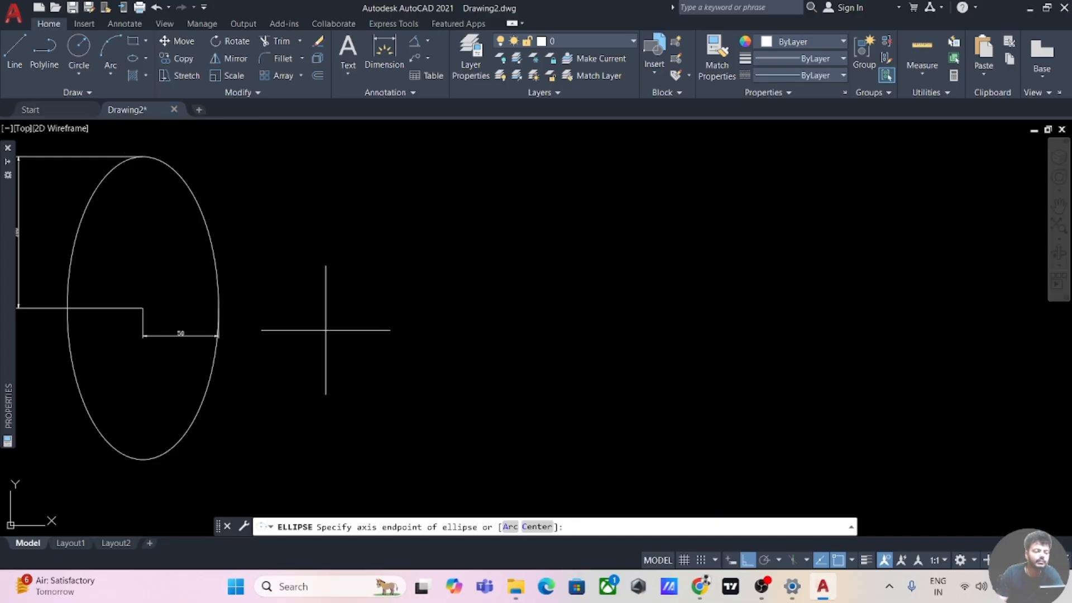
pyautogui.moveTo(325, 330); pyautogui.dragTo(821, 296, button='middle')
pyautogui.moveTo(402, 363); pyautogui.dragTo(583, 364, button='middle')
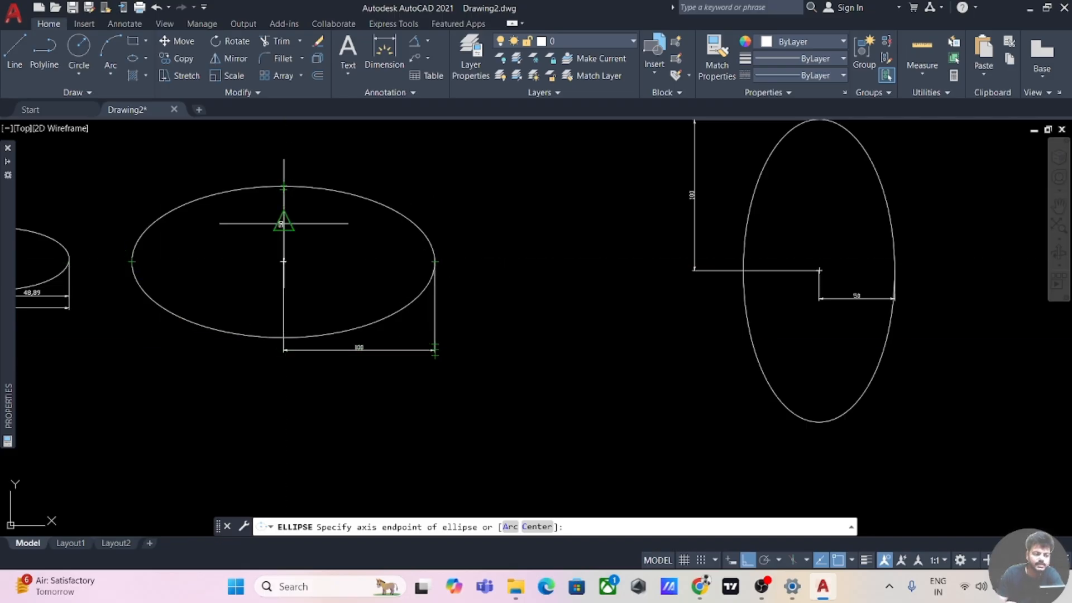
pyautogui.moveTo(675, 416); pyautogui.dragTo(293, 453, button='middle')
pyautogui.moveTo(778, 347); pyautogui.dragTo(471, 342, button='middle')
pyautogui.click(513, 342)
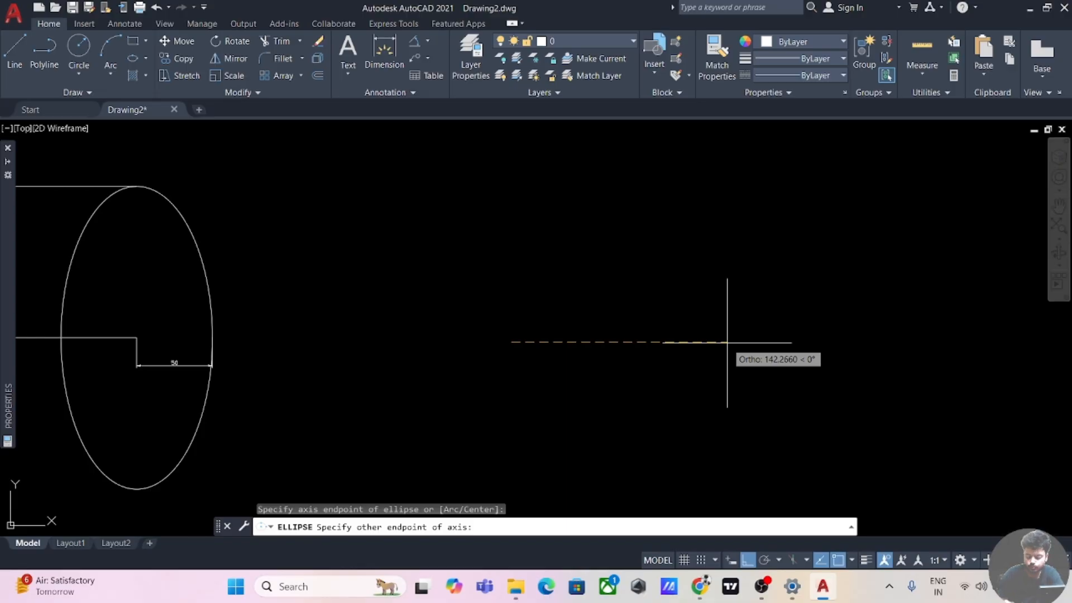
pyautogui.press('Return')
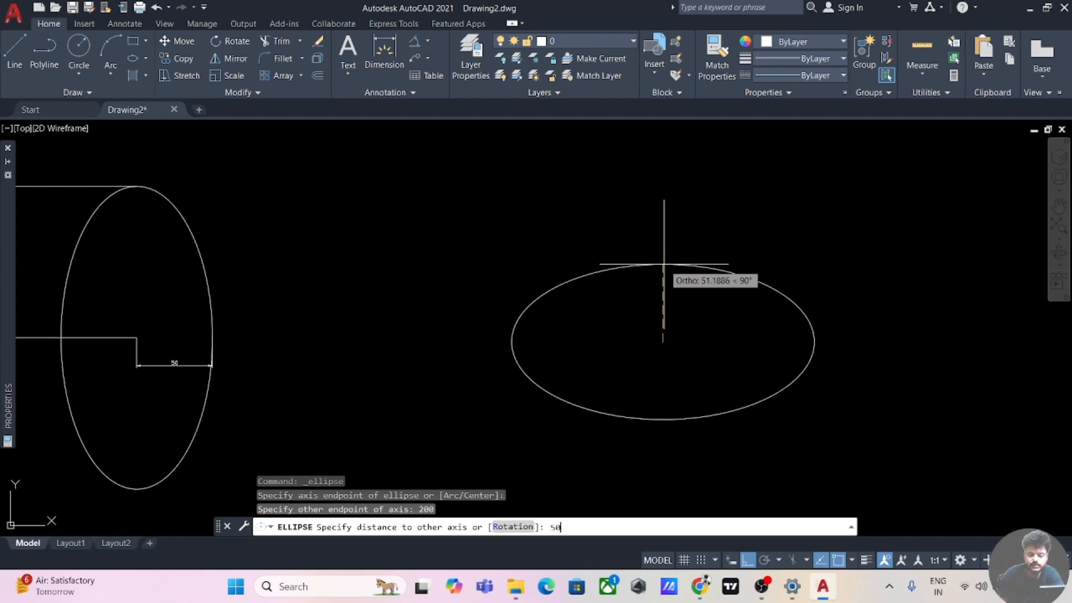
pyautogui.press('Return')
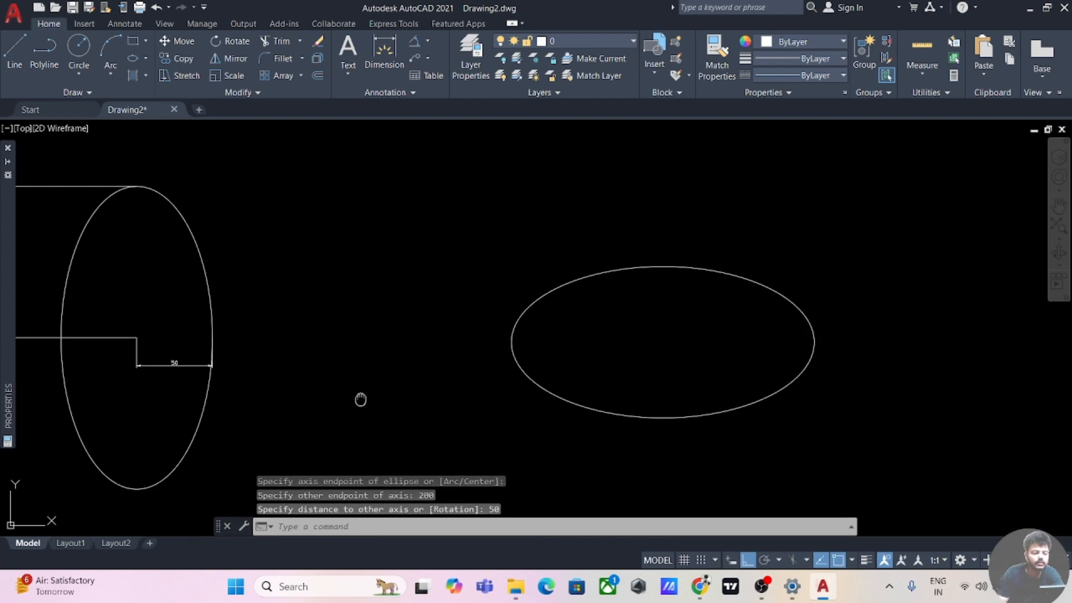
# Draw an upright Axis, End ellipse beyond the previous one, with a horizontal full axis of 100 and a vertical half-axis of 100
pyautogui.scroll(-2, 569, 359)
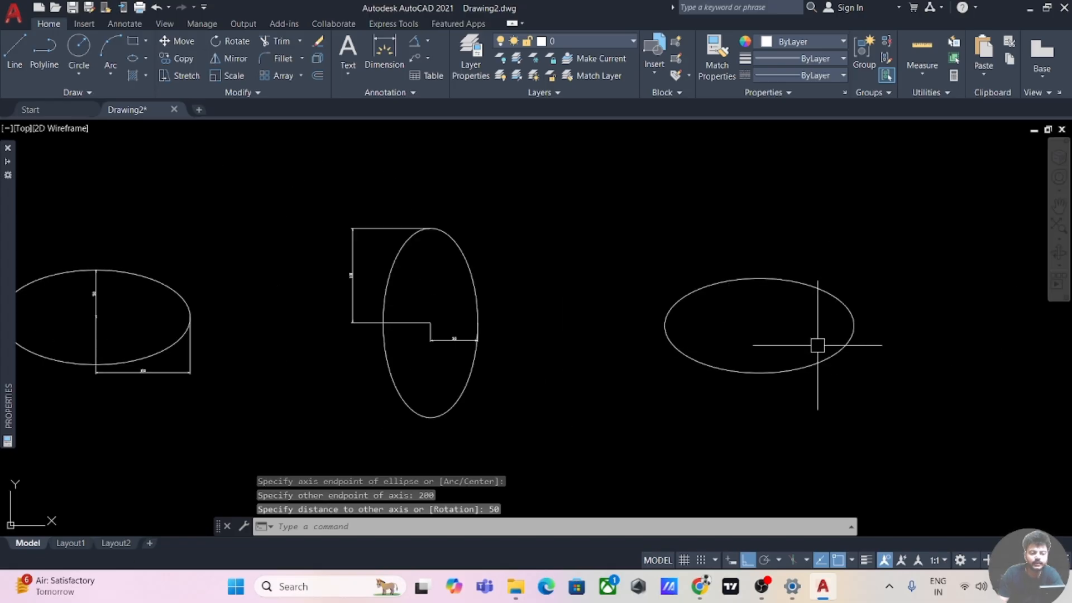
pyautogui.moveTo(884, 311); pyautogui.dragTo(603, 335, button='middle')
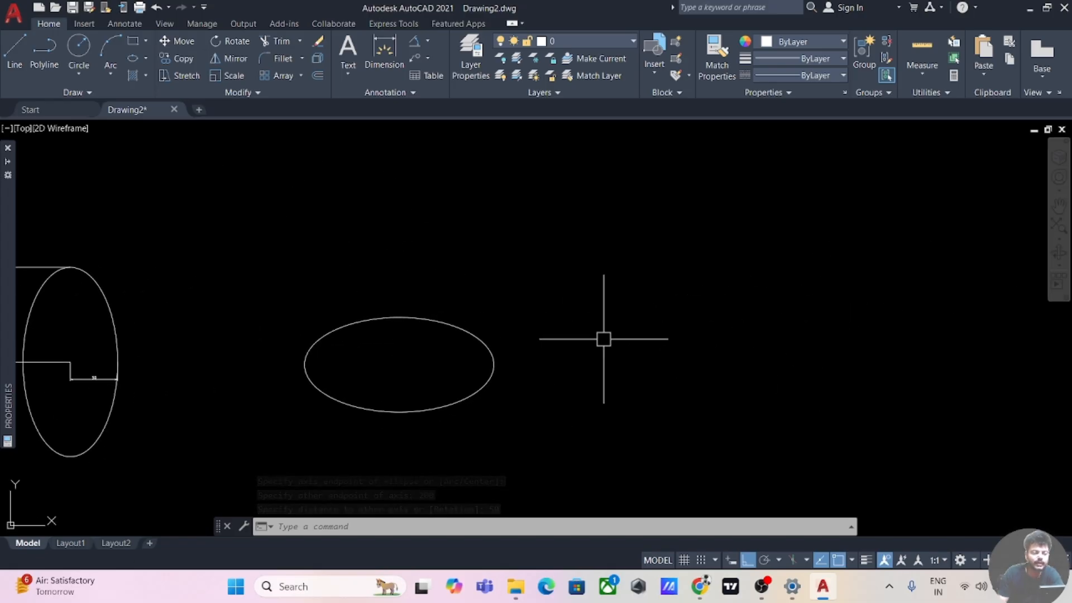
pyautogui.click(146, 59)
pyautogui.click(166, 115)
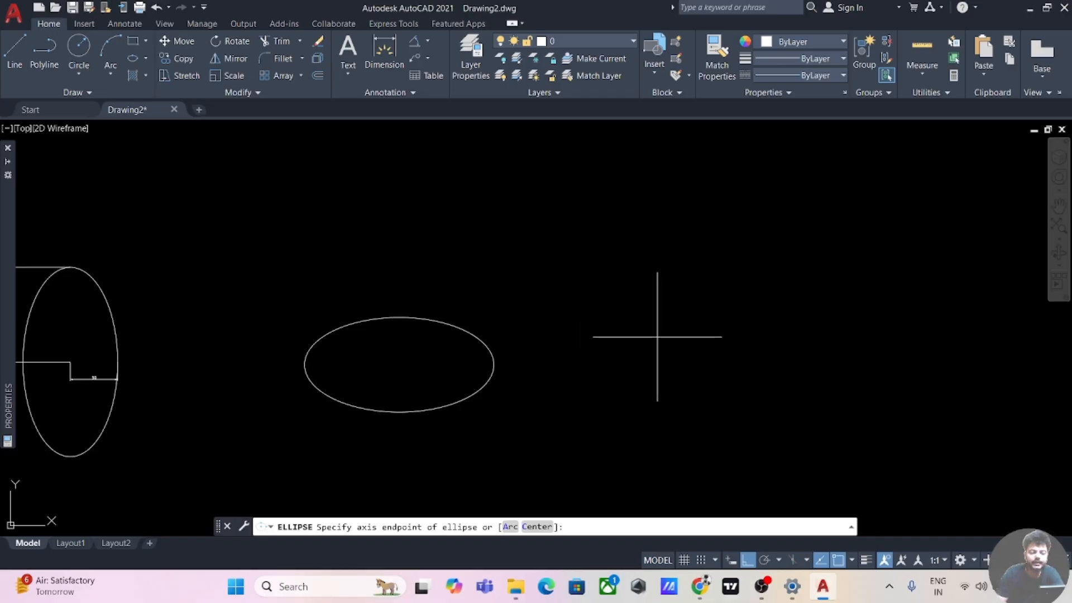
pyautogui.click(663, 354)
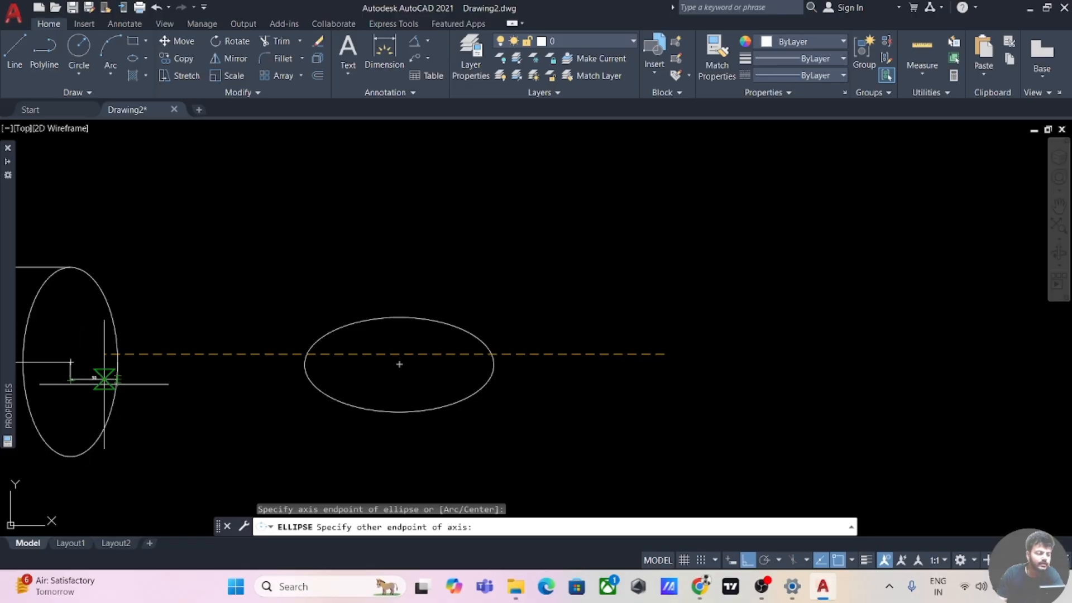
pyautogui.scroll(4, 92, 386)
pyautogui.scroll(-6, 251, 377)
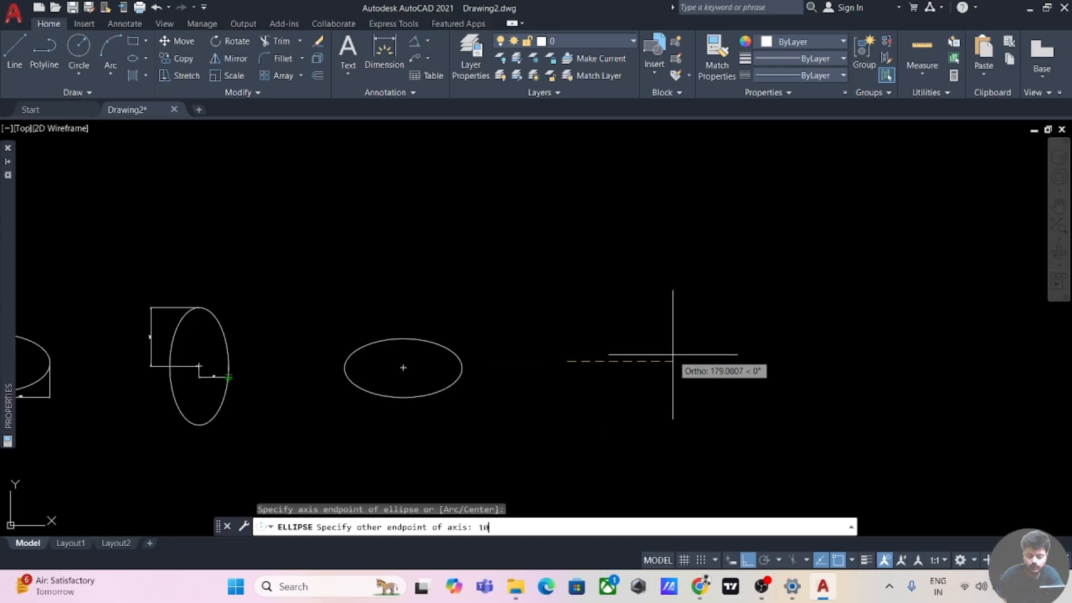
pyautogui.press('Return')
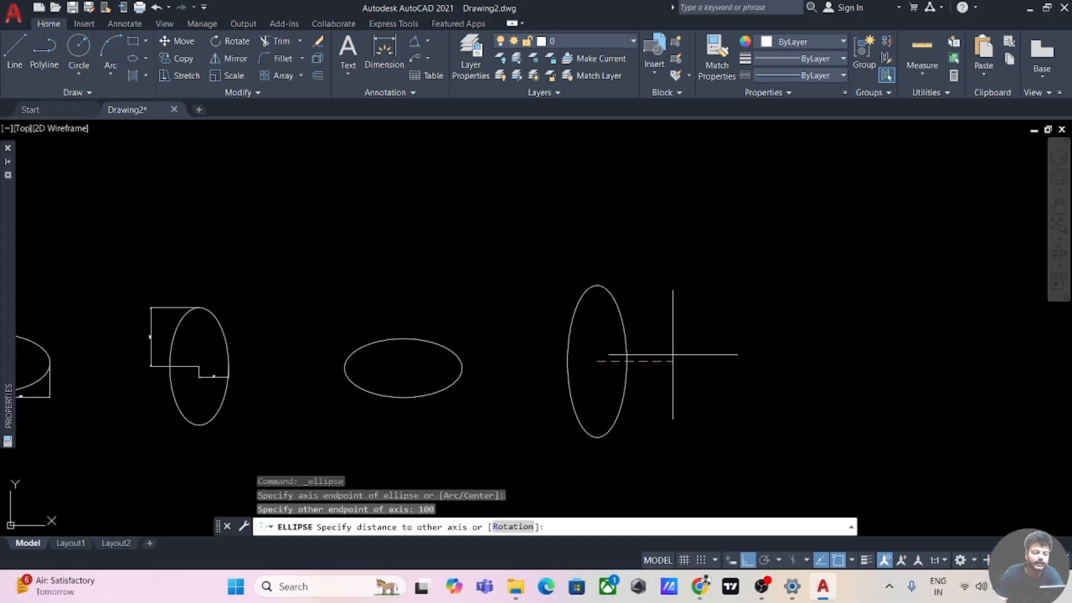
pyautogui.scroll(3, 616, 360)
pyautogui.scroll(-5, 618, 360)
pyautogui.scroll(4, 614, 360)
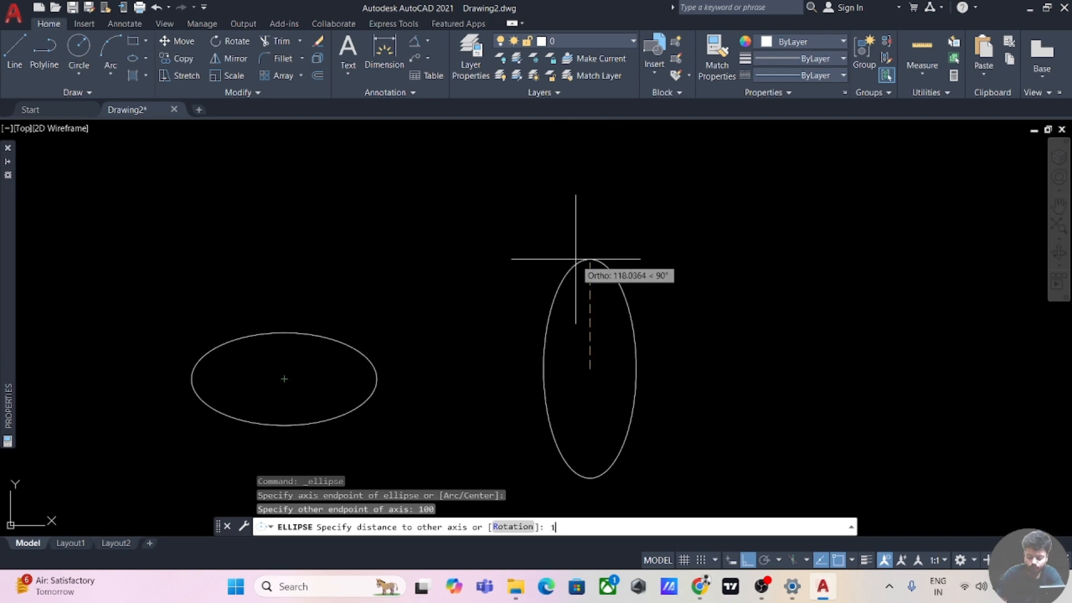
pyautogui.press('Return')
pyautogui.scroll(-2, 580, 271)
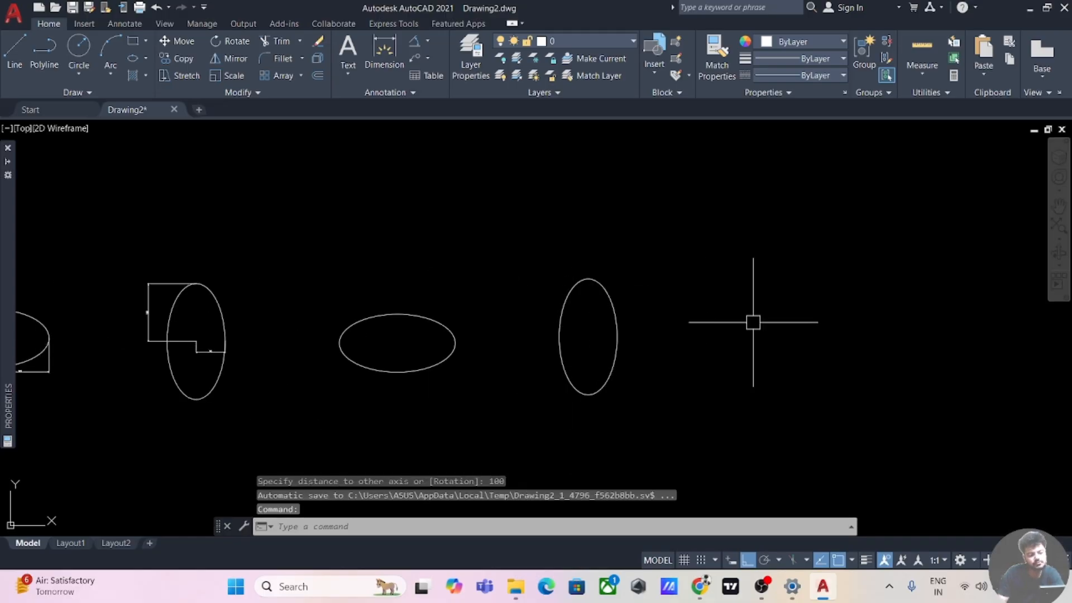
# Begin an elliptical arc in empty space beyond the last ellipse, with a horizontal full axis of 200 and a half minor axis of 50
pyautogui.moveTo(798, 336); pyautogui.dragTo(602, 333, button='middle')
pyautogui.moveTo(728, 339); pyautogui.dragTo(565, 337, button='middle')
pyautogui.moveTo(699, 320); pyautogui.dragTo(609, 339, button='middle')
pyautogui.click(145, 58)
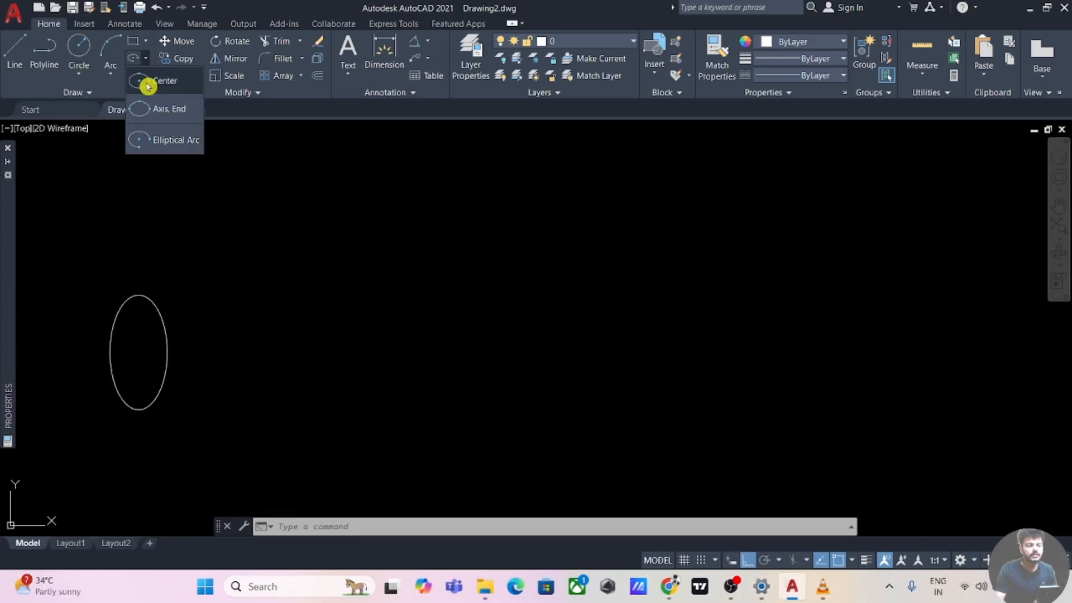
pyautogui.click(167, 144)
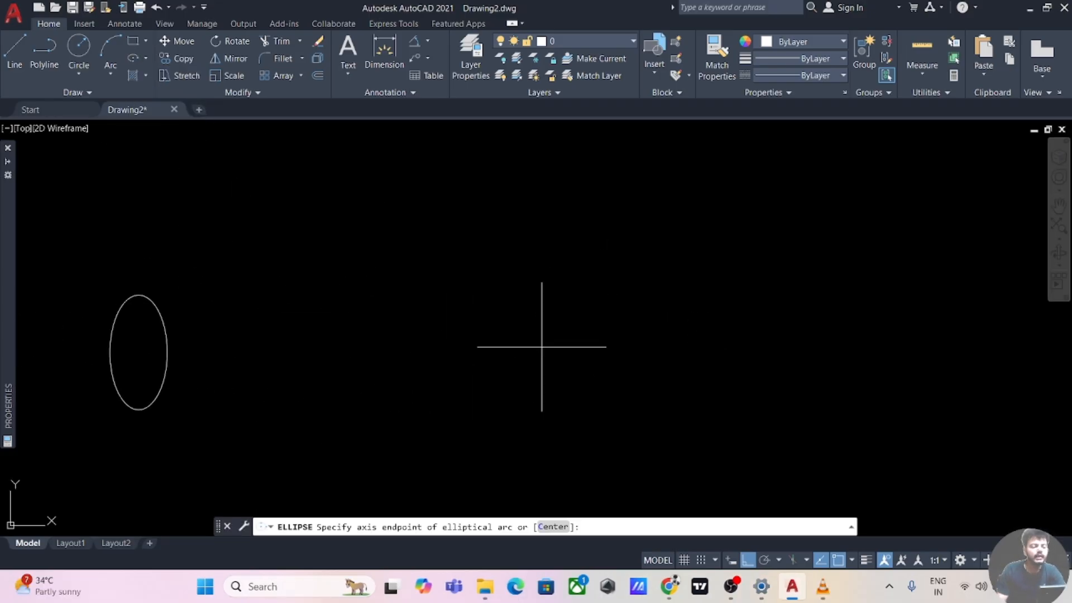
pyautogui.moveTo(546, 347); pyautogui.dragTo(394, 348, button='middle')
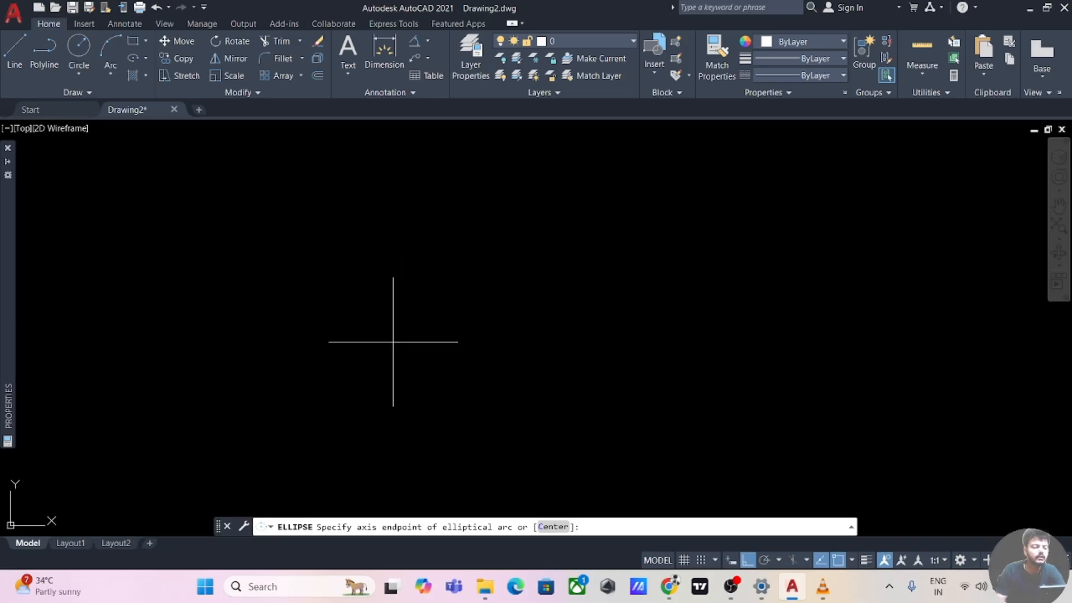
pyautogui.click(351, 357)
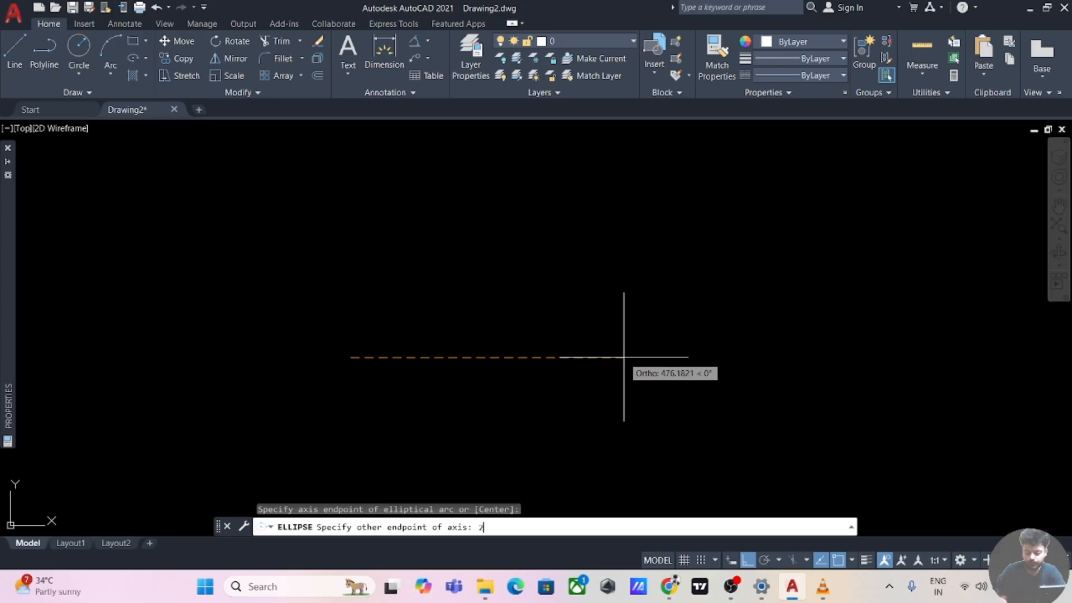
pyautogui.press('Return')
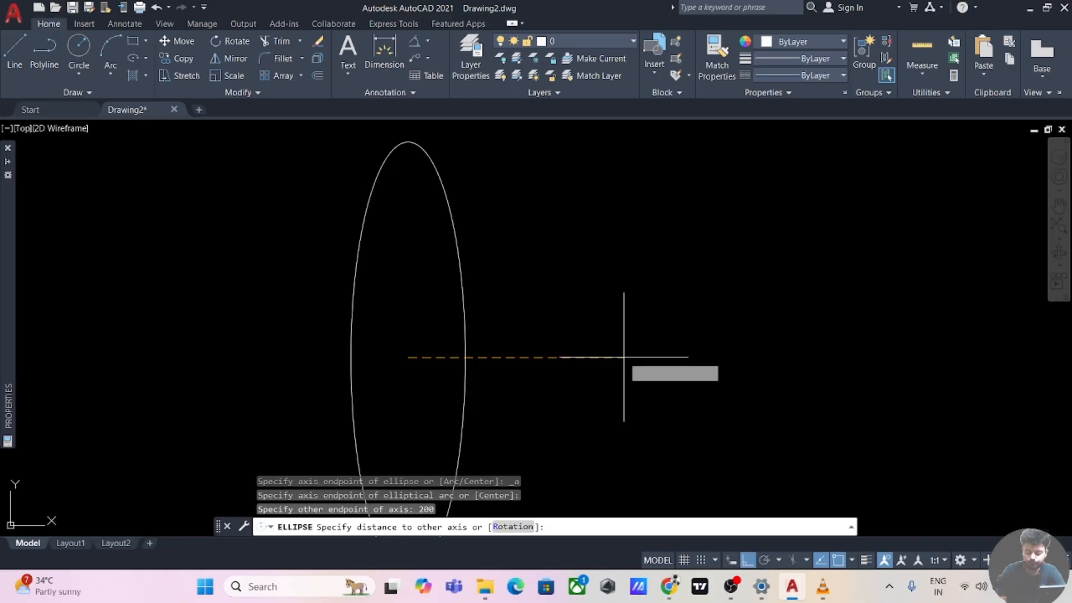
pyautogui.press('Return')
# Finish the elliptical arc with a start angle of 0 and an end angle of 240
pyautogui.scroll(3, 531, 357)
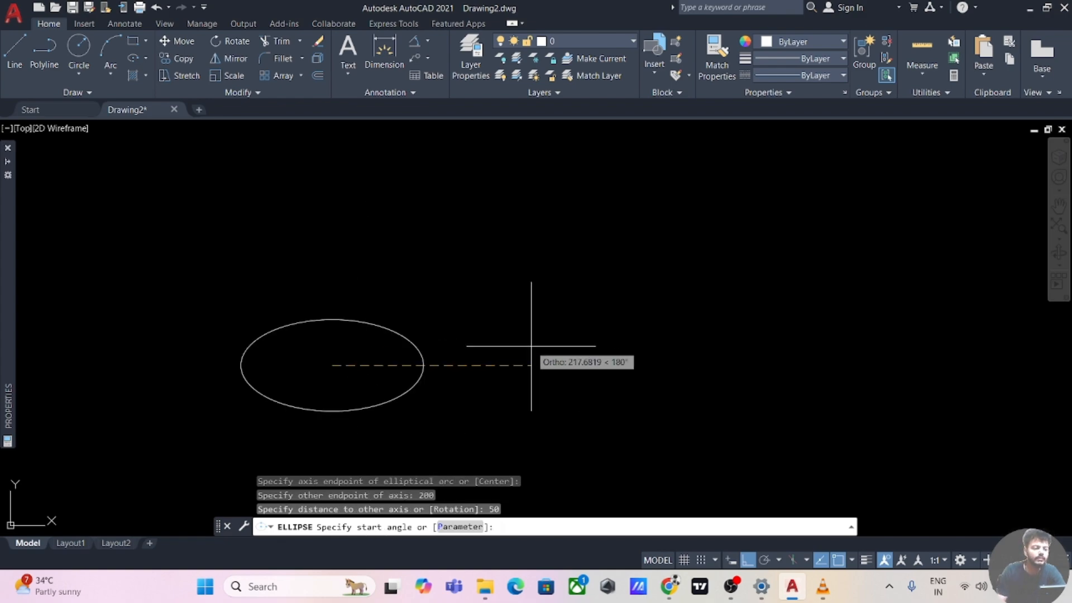
pyautogui.moveTo(491, 357); pyautogui.dragTo(713, 295, button='middle')
pyautogui.scroll(2, 641, 314)
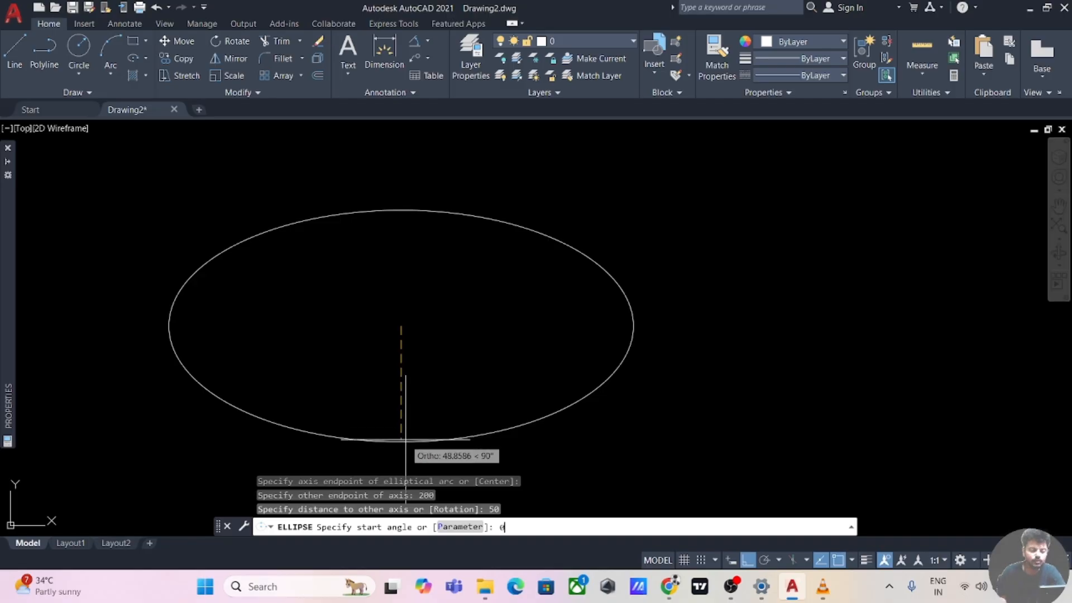
pyautogui.press('Return')
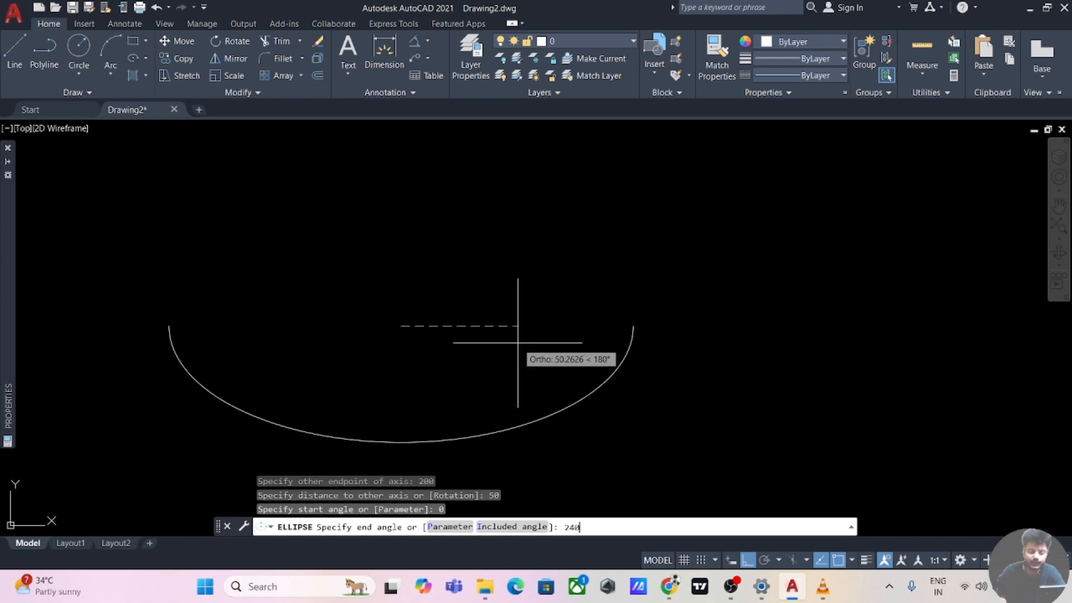
pyautogui.press('Return')
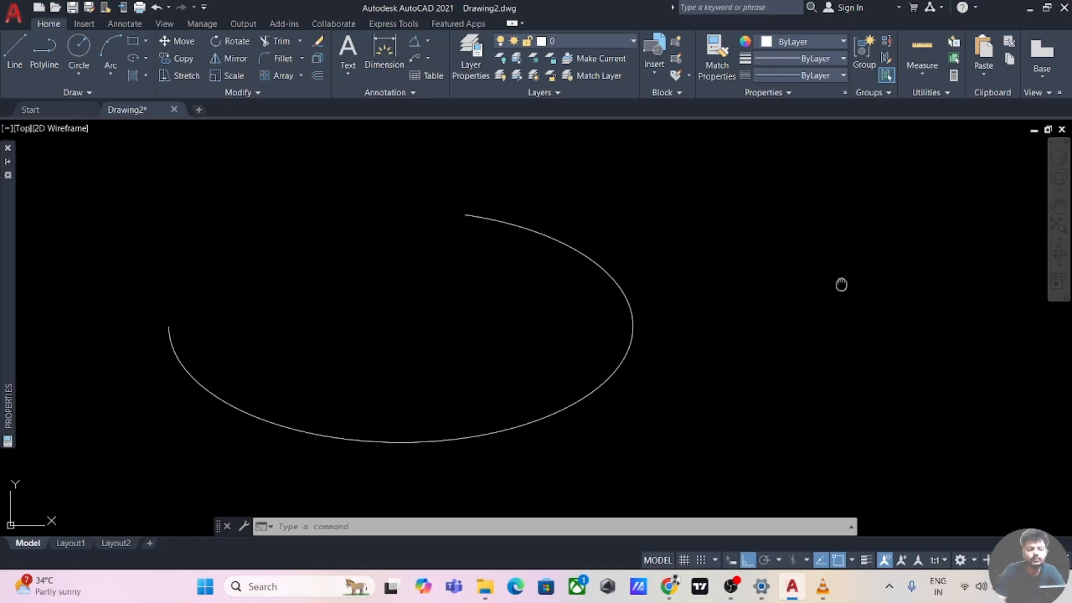
# Begin a second elliptical arc beyond the first, with a horizontal full axis of 100 and a half minor axis of 25
pyautogui.moveTo(841, 285); pyautogui.dragTo(654, 282, button='middle')
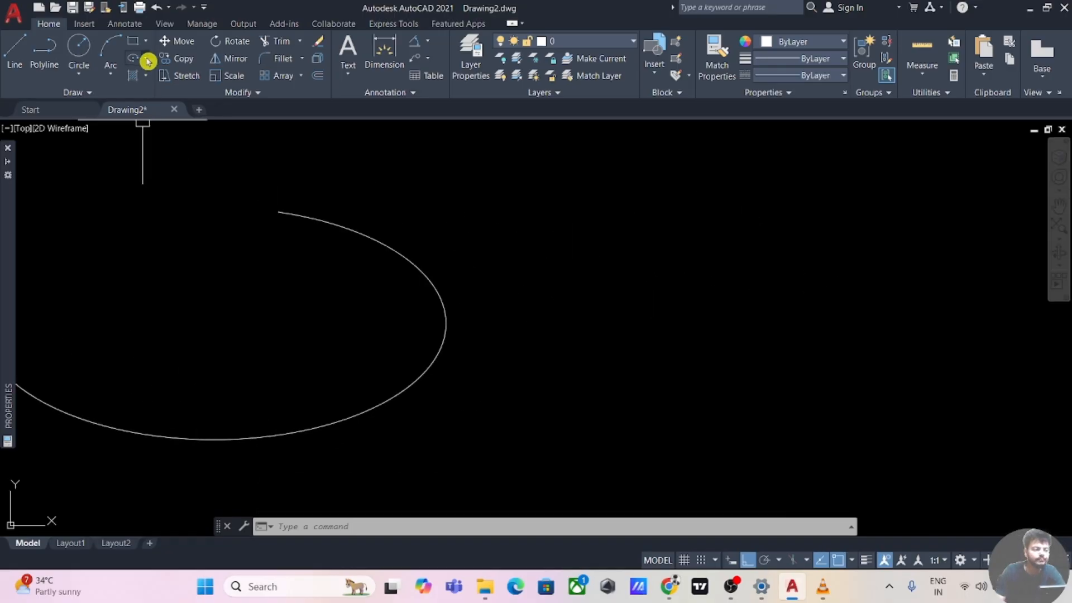
pyautogui.click(147, 62)
pyautogui.click(173, 141)
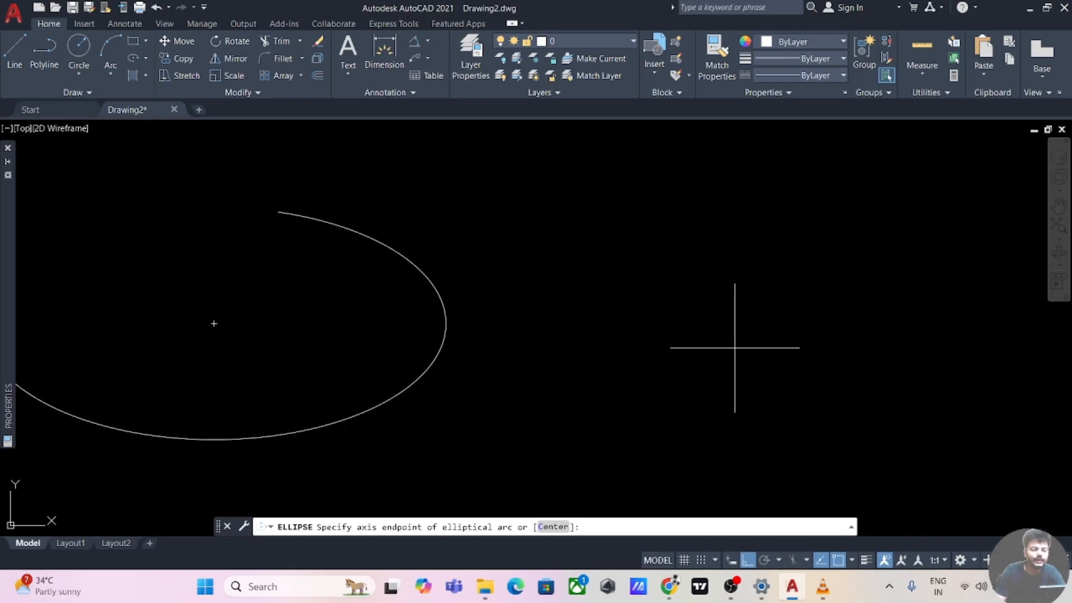
pyautogui.moveTo(732, 338); pyautogui.dragTo(441, 338, button='middle')
pyautogui.click(451, 329)
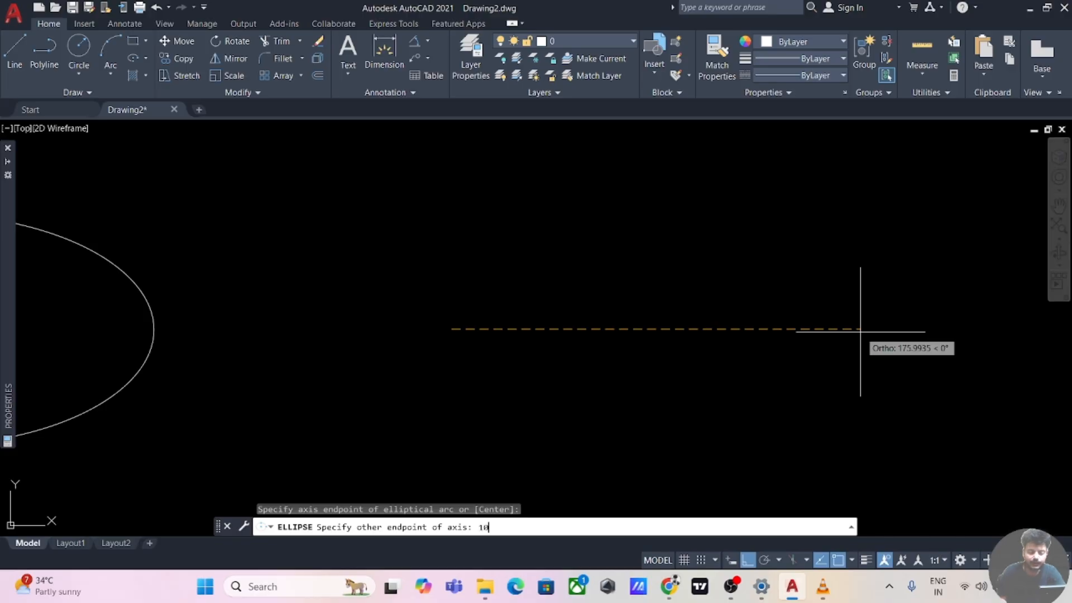
pyautogui.press('Return')
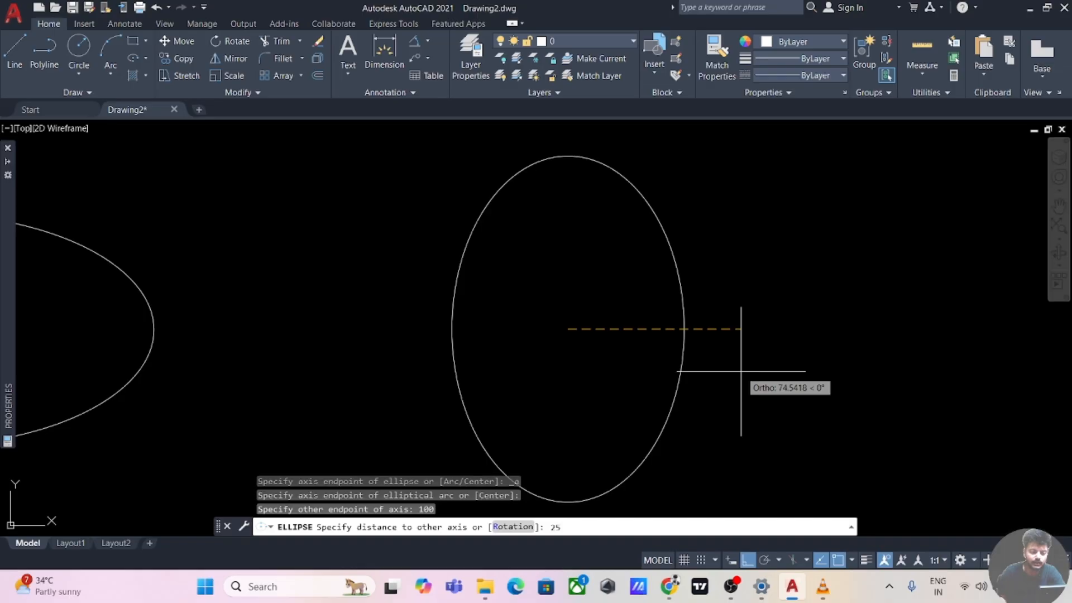
pyautogui.write('25')
pyautogui.press('Return')
# Finish the second elliptical arc with a start angle of 90 and an end angle of 180
pyautogui.scroll(4, 741, 370)
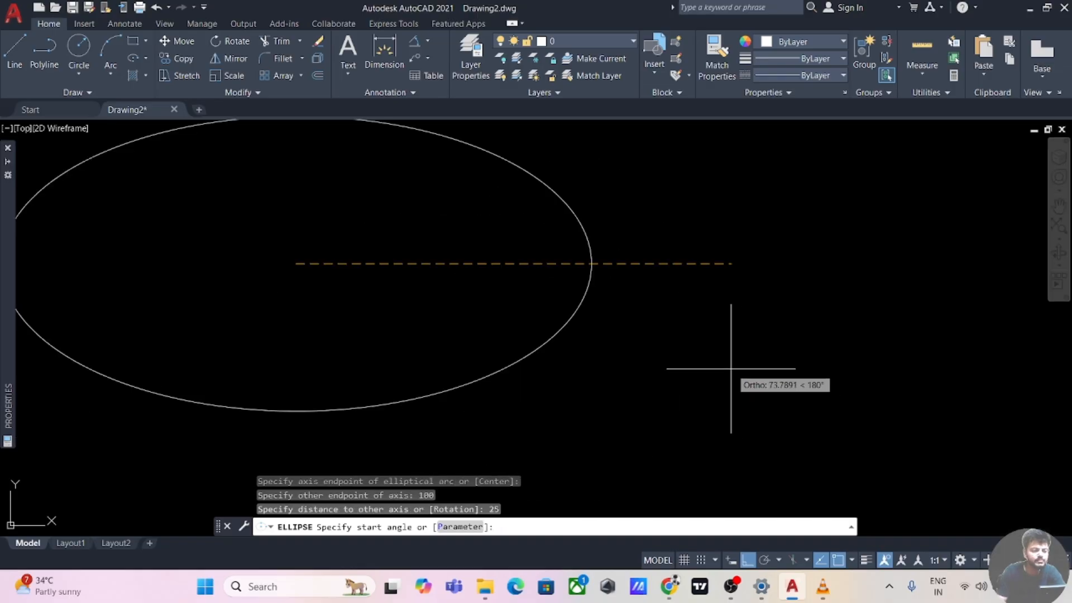
pyautogui.moveTo(670, 356); pyautogui.dragTo(813, 366, button='middle')
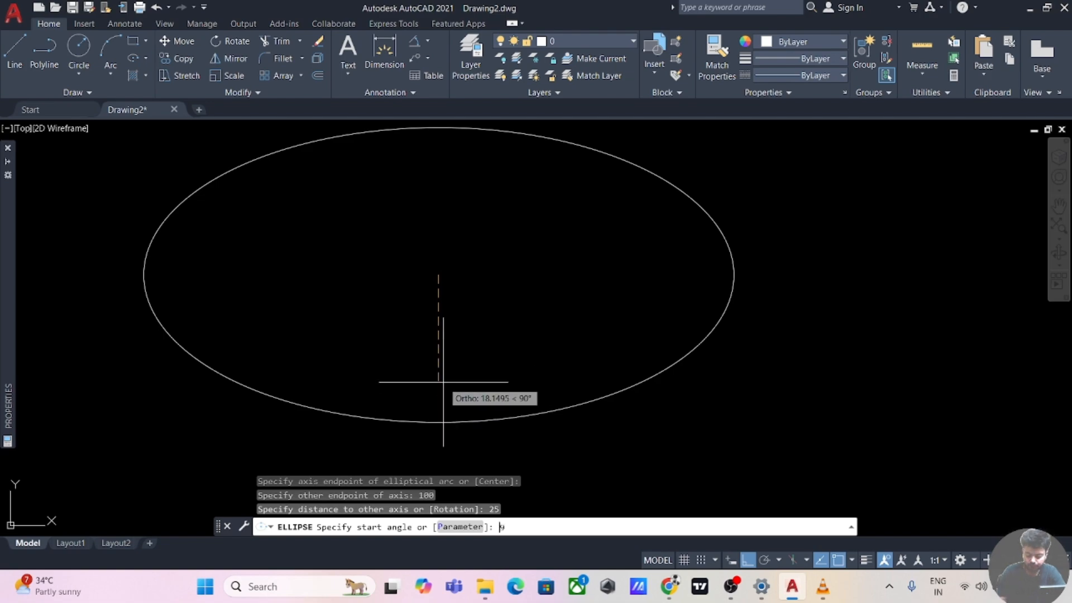
pyautogui.press('Return')
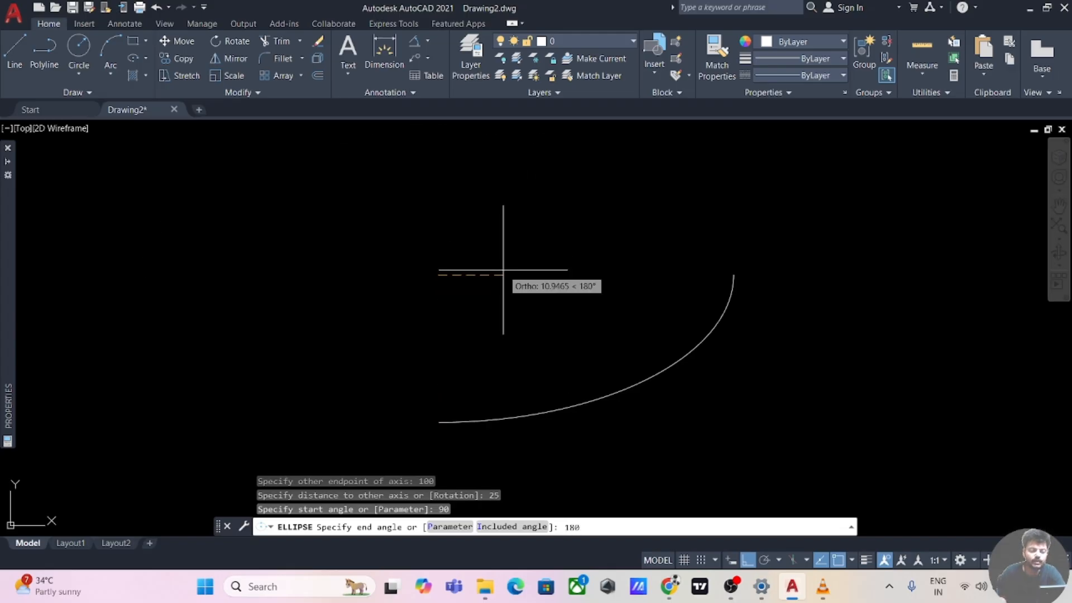
pyautogui.press('Return')
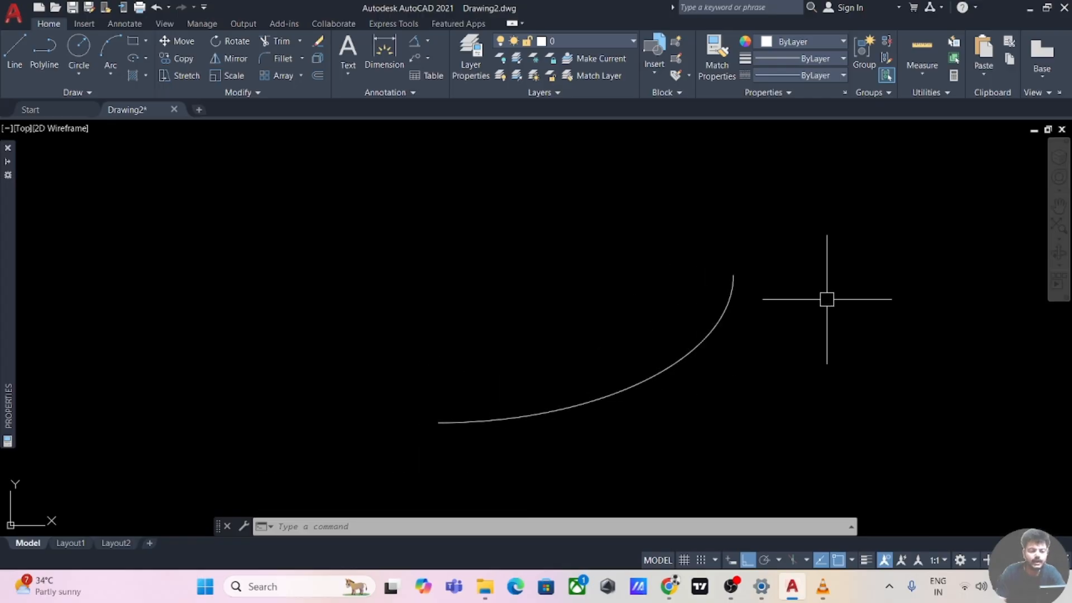
# Draw an Axis, End ellipse in empty space beyond the last elliptical arc, with a horizontal axis of about 60 and a 120° rotation around the major axis
pyautogui.moveTo(893, 292); pyautogui.dragTo(567, 307, button='middle')
pyautogui.moveTo(756, 292); pyautogui.dragTo(507, 301, button='middle')
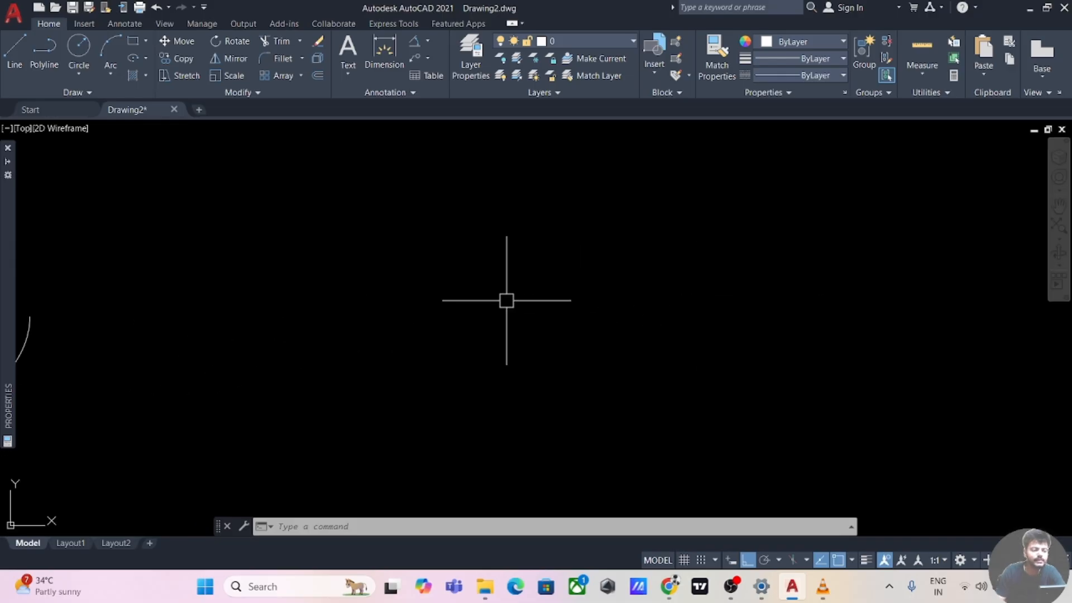
pyautogui.click(145, 58)
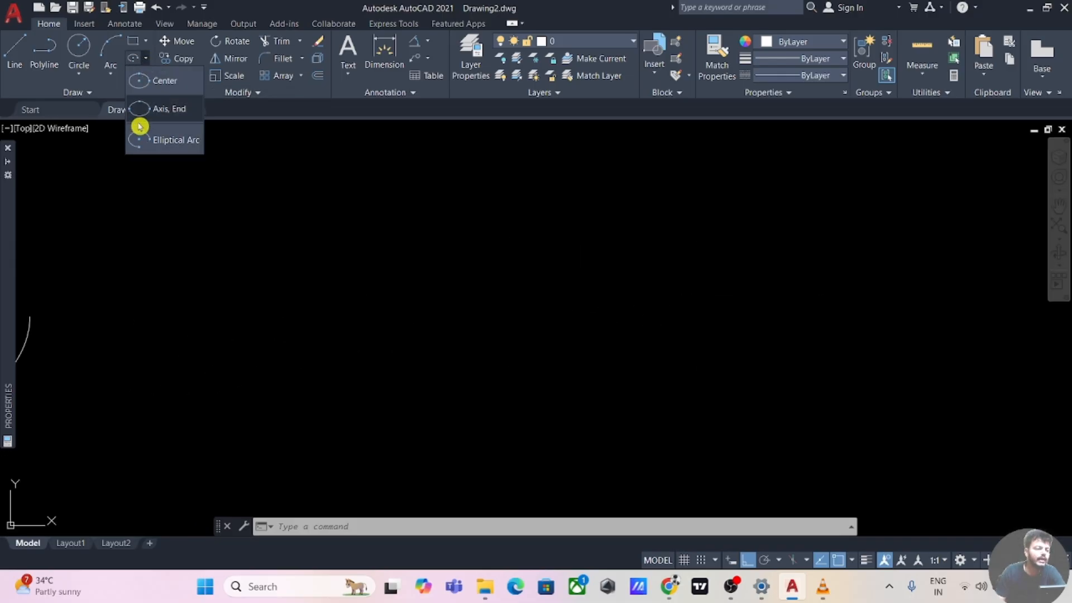
pyautogui.click(168, 112)
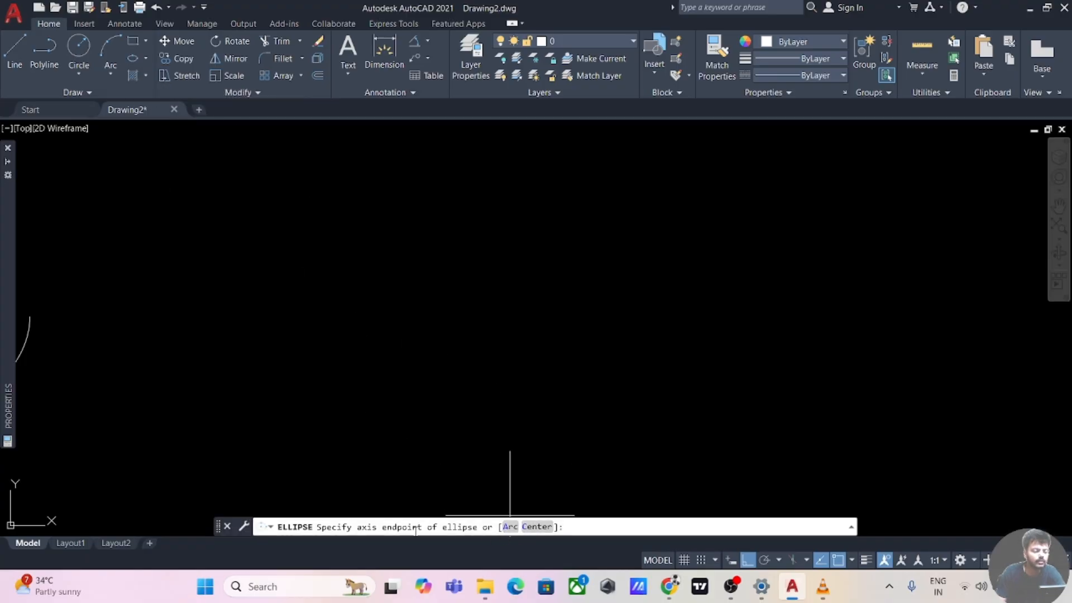
pyautogui.click(298, 318)
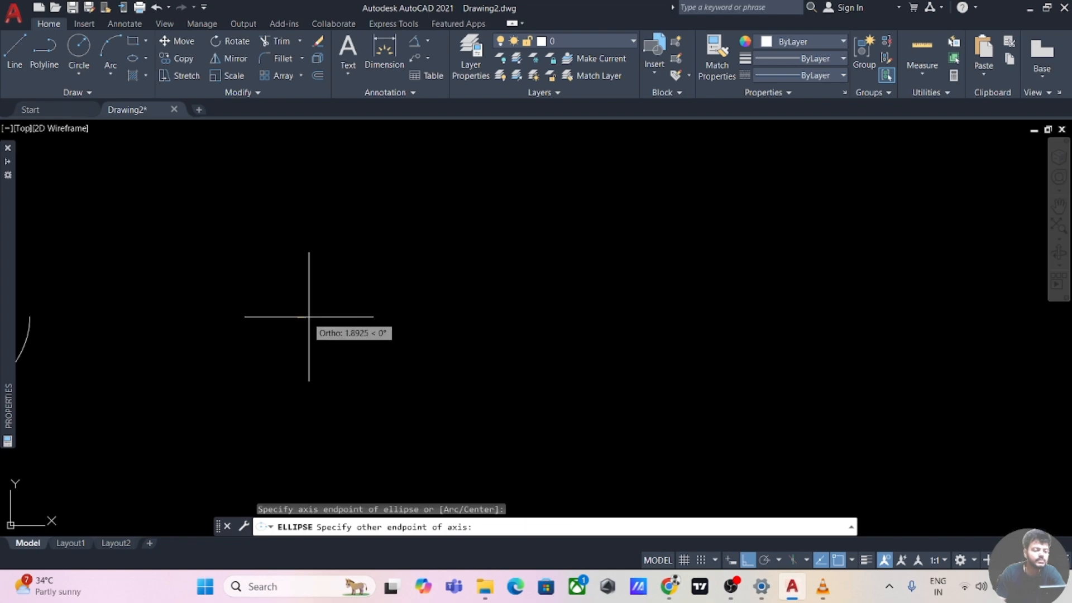
pyautogui.click(653, 325)
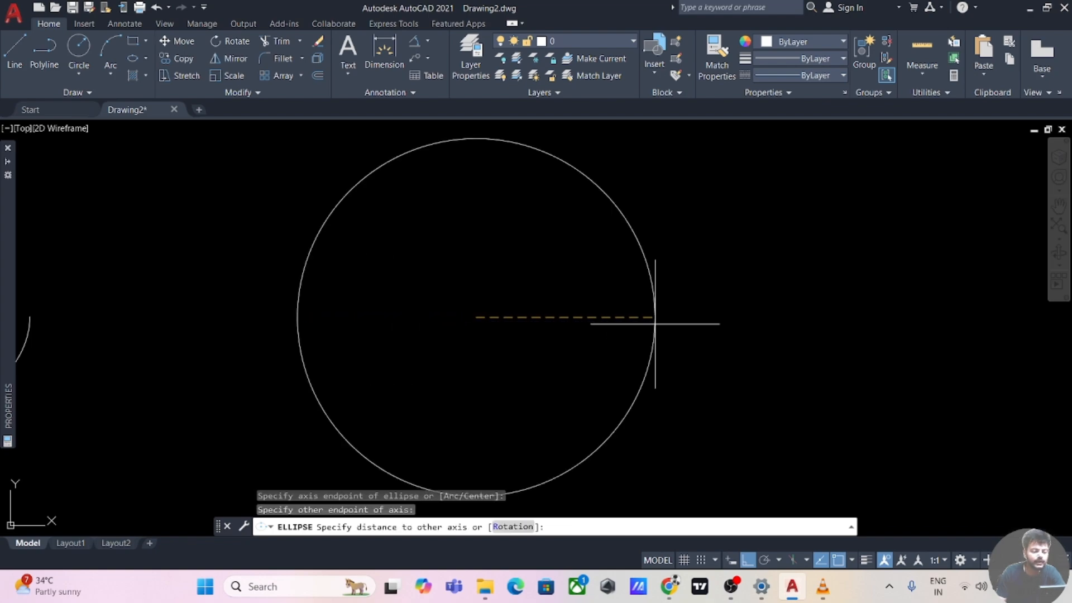
pyautogui.click(513, 527)
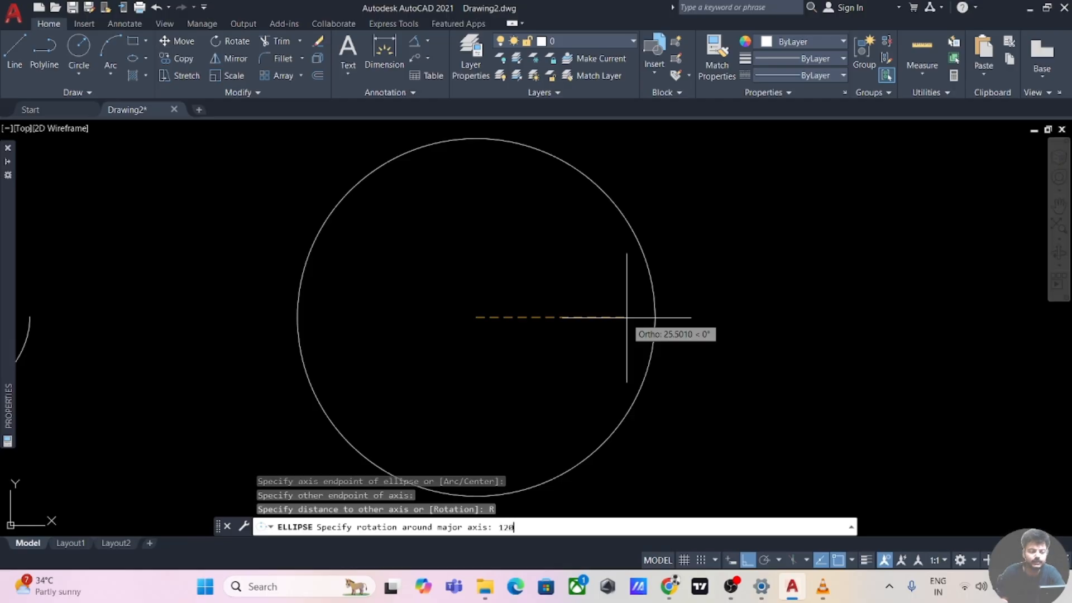
pyautogui.press('Return')
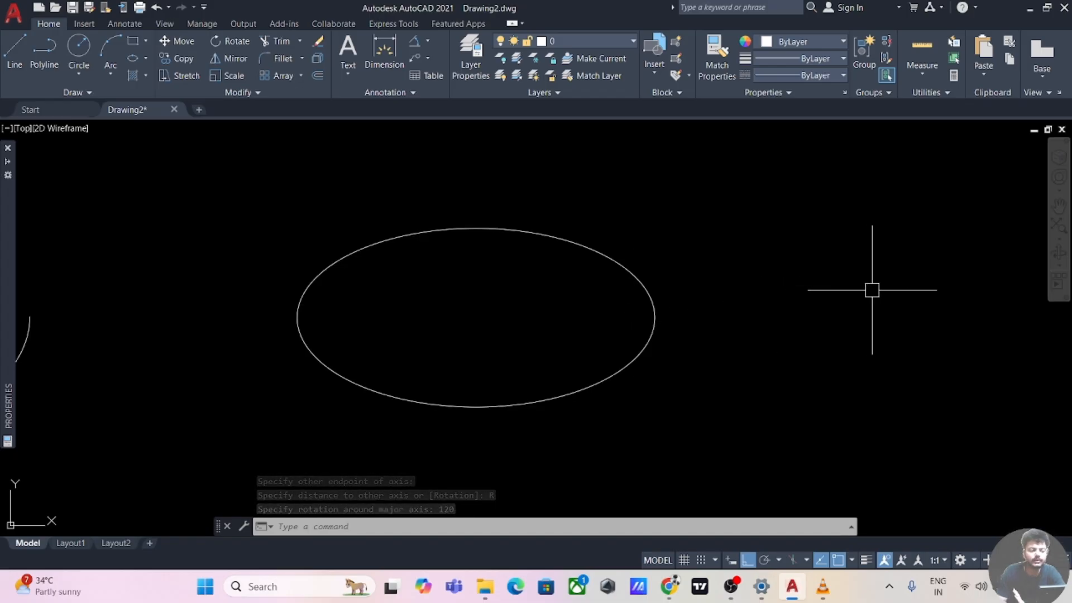
# Draw an Axis, End ellipse beyond the rotated ellipse, with a horizontal full axis of 100 and a distance of 50 to the other axis
pyautogui.moveTo(872, 286); pyautogui.dragTo(625, 315, button='middle')
pyautogui.moveTo(788, 319)
pyautogui.mouseDown(button='middle')
pyautogui.moveTo(583, 320)
pyautogui.moveTo(625, 306)
pyautogui.mouseUp(button='middle')
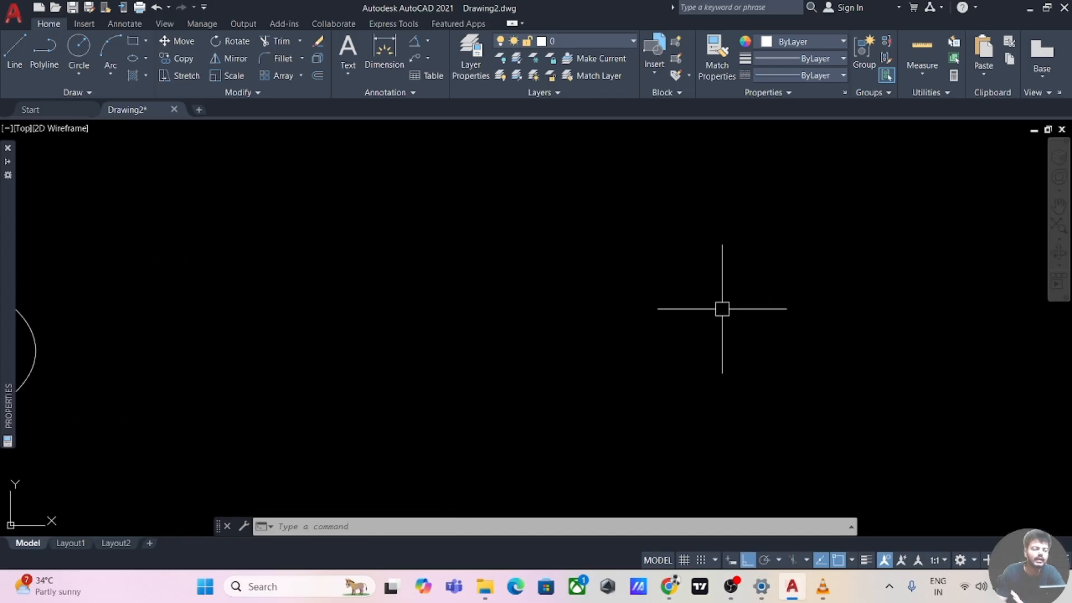
pyautogui.click(146, 58)
pyautogui.click(166, 115)
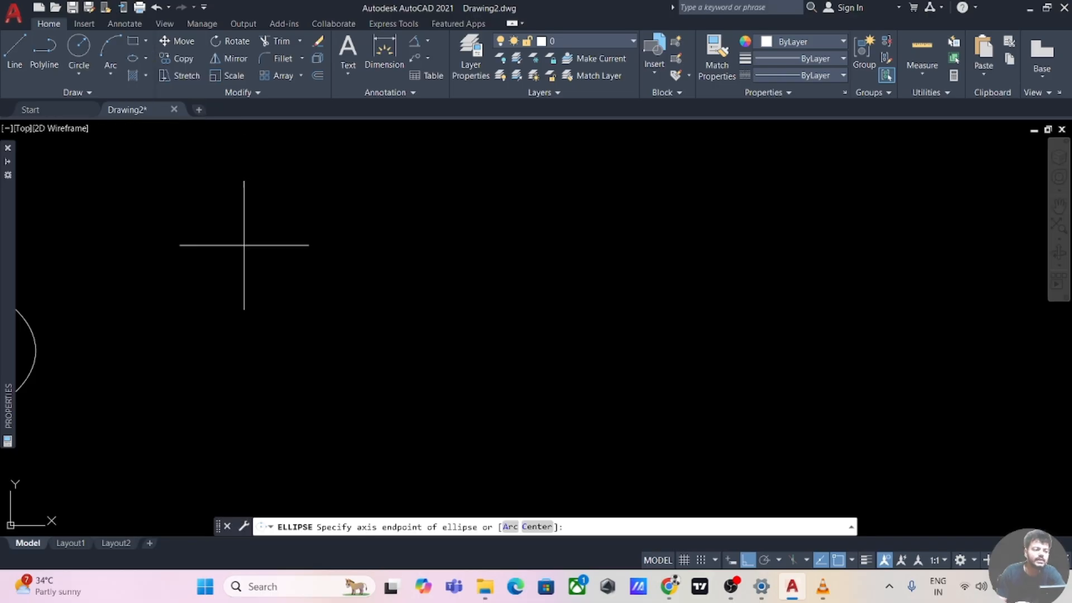
pyautogui.click(387, 339)
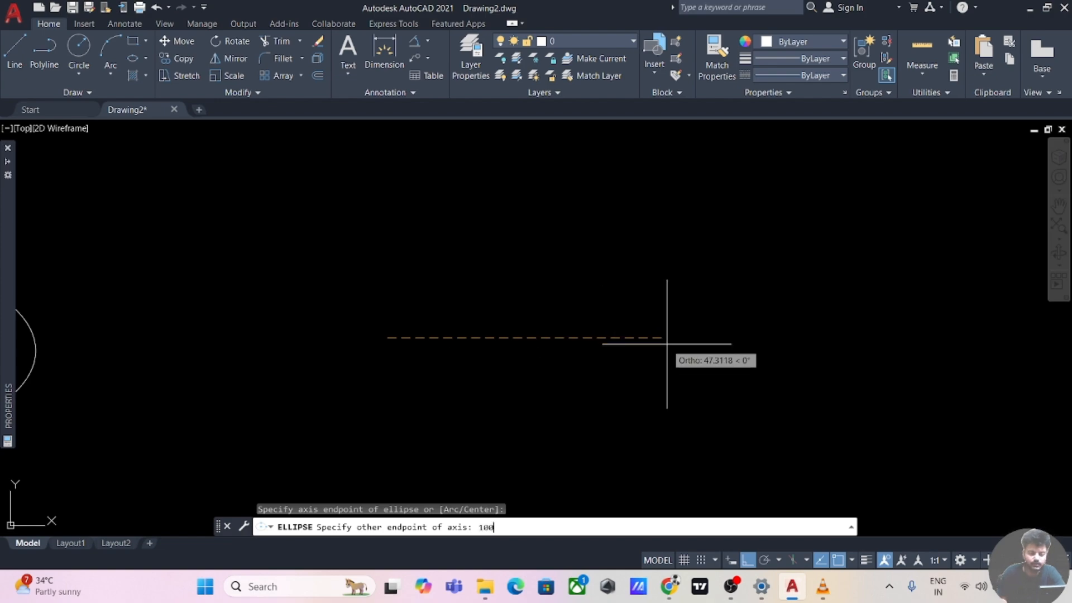
pyautogui.write('100')
pyautogui.press('Return')
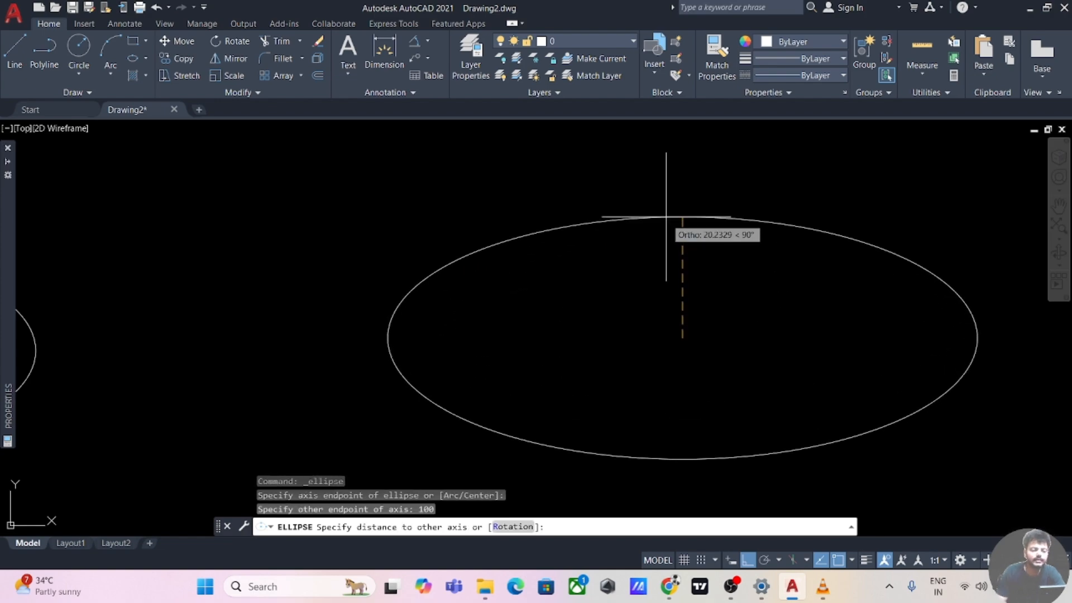
pyautogui.scroll(-2, 714, 141)
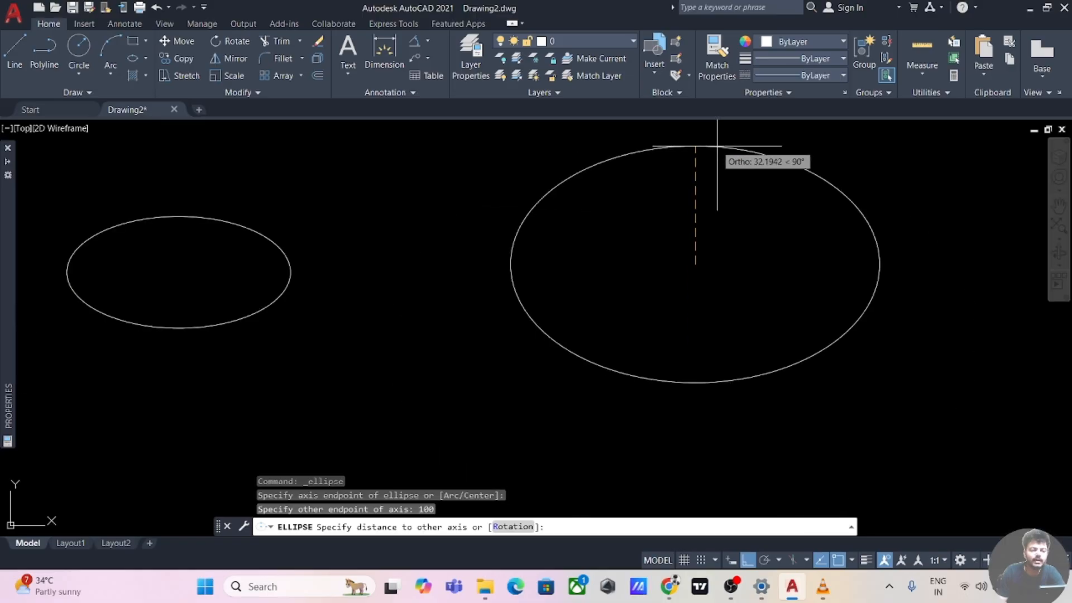
pyautogui.press('Return')
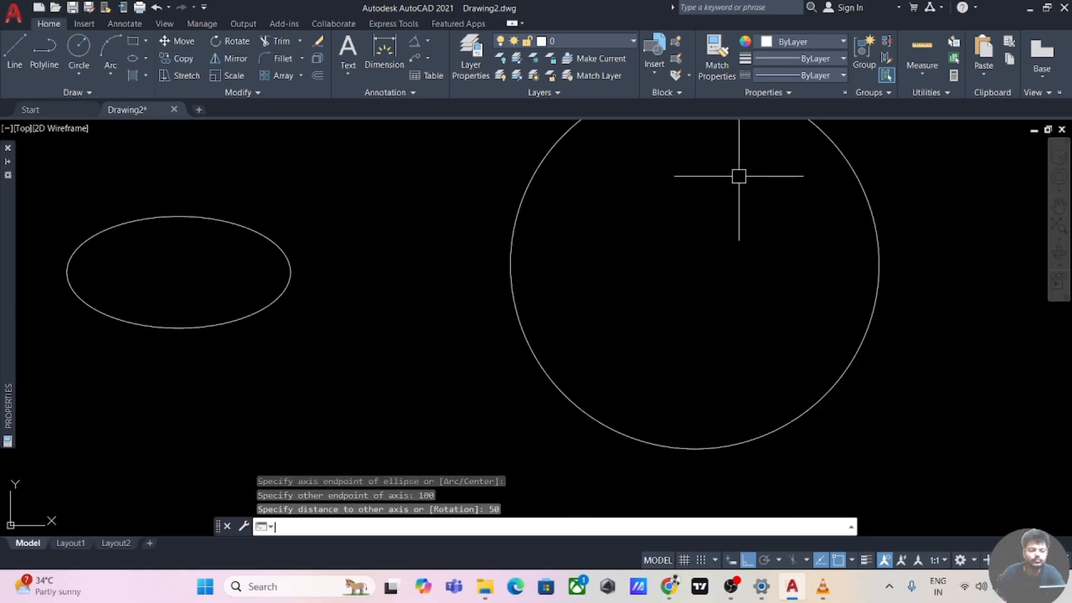
# Draw a center-based ellipse beyond the circular one, with a horizontal half axis of 50 and a distance of 50 to the other axis
pyautogui.moveTo(971, 277); pyautogui.dragTo(574, 341, button='middle')
pyautogui.scroll(-2, 574, 340)
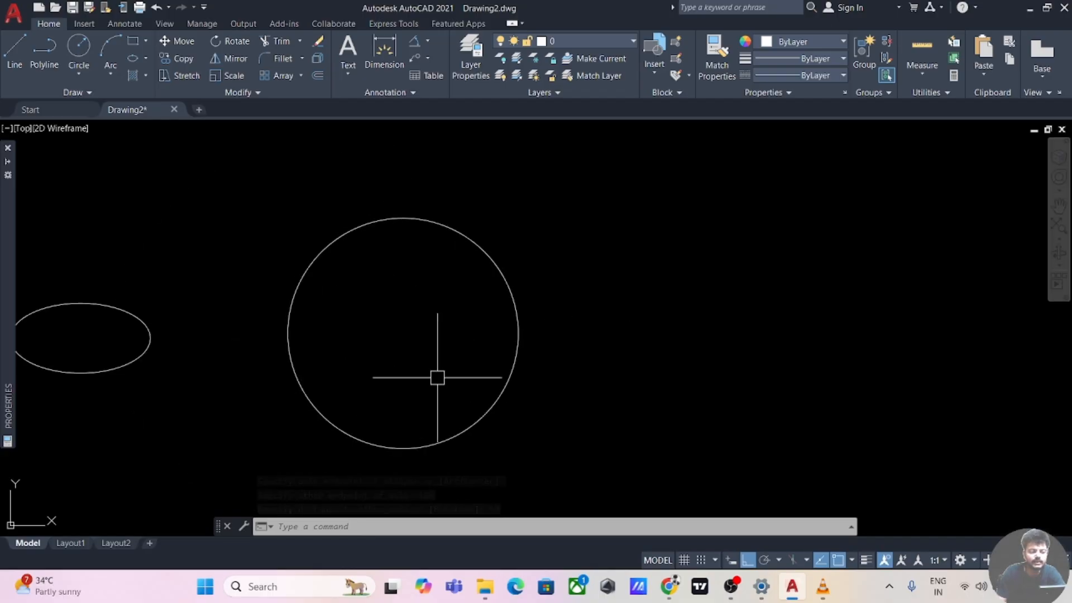
pyautogui.moveTo(689, 313); pyautogui.dragTo(564, 311, button='middle')
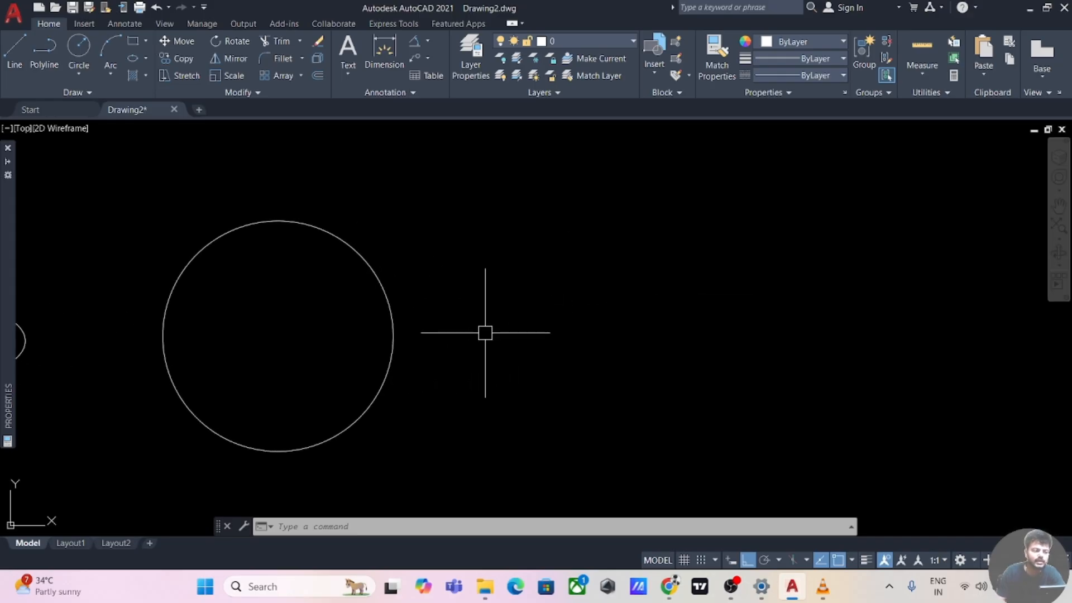
pyautogui.click(145, 58)
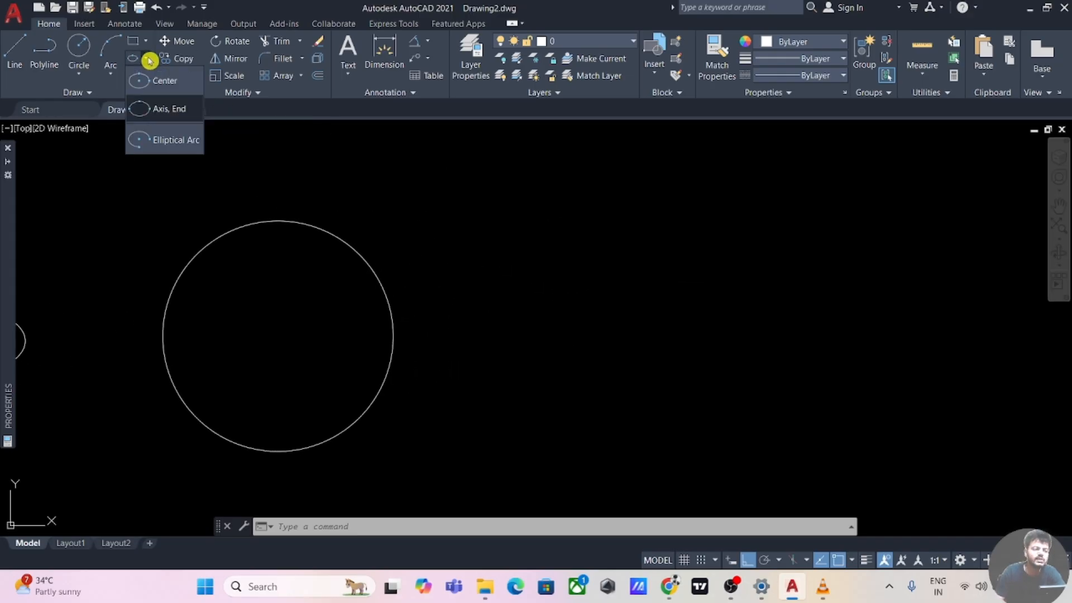
pyautogui.click(160, 79)
pyautogui.moveTo(748, 326); pyautogui.dragTo(422, 328, button='middle')
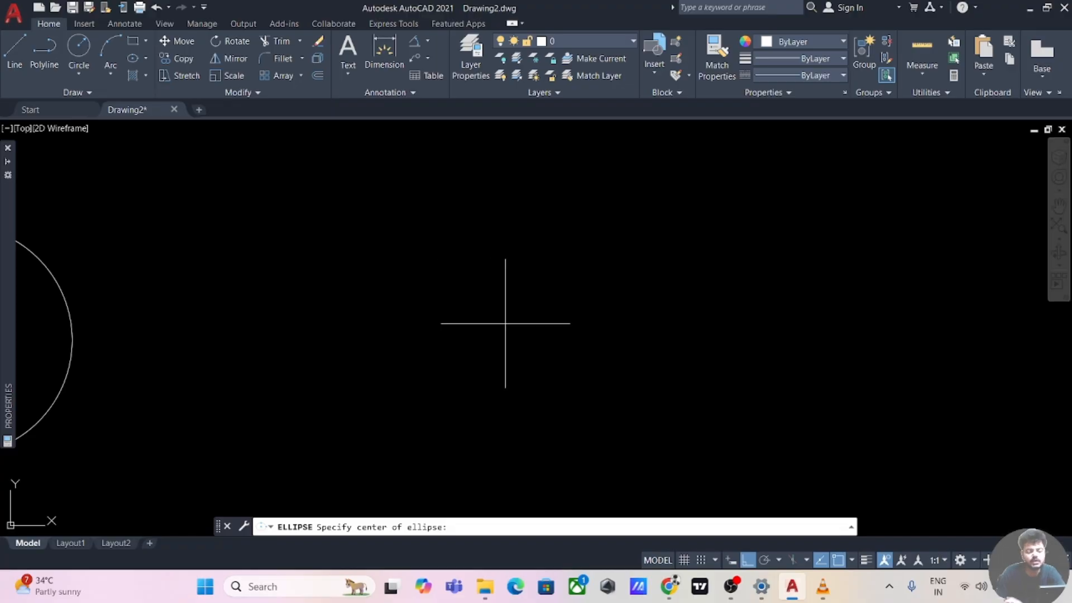
pyautogui.click(425, 325)
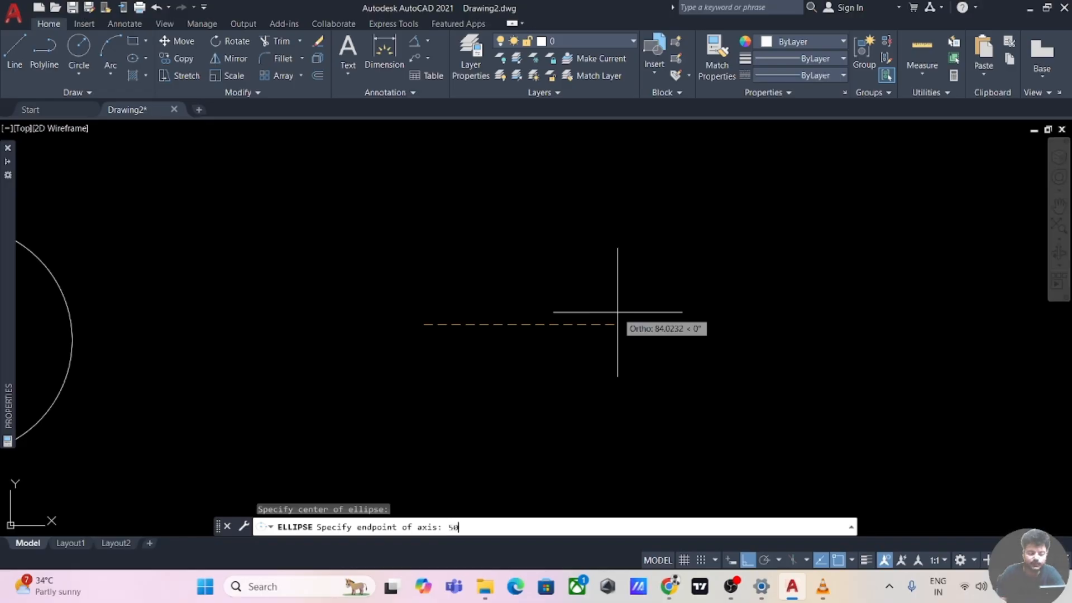
pyautogui.press('Return')
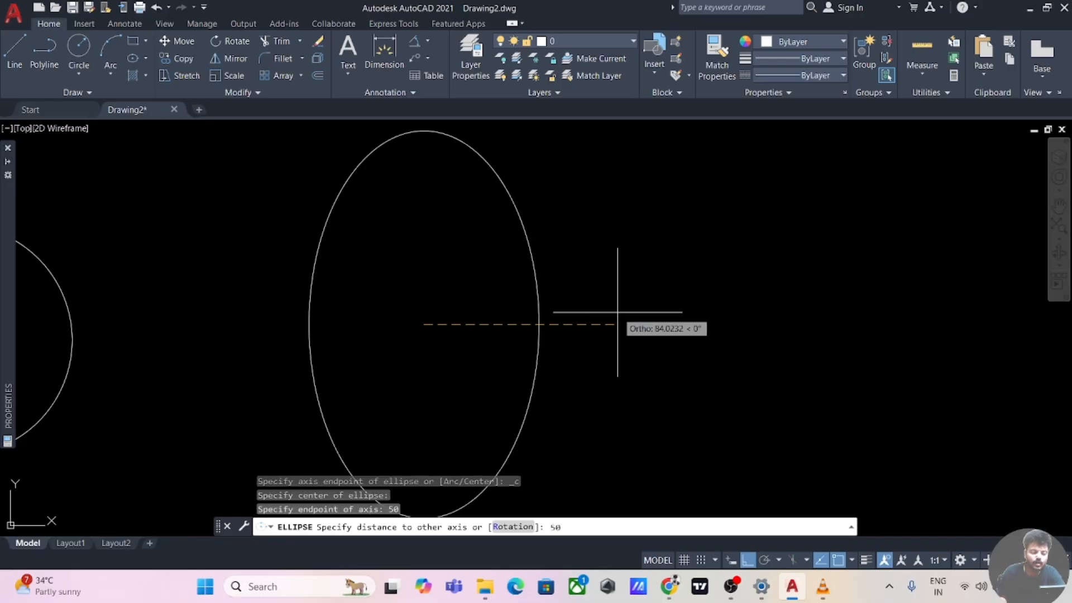
pyautogui.press('Return')
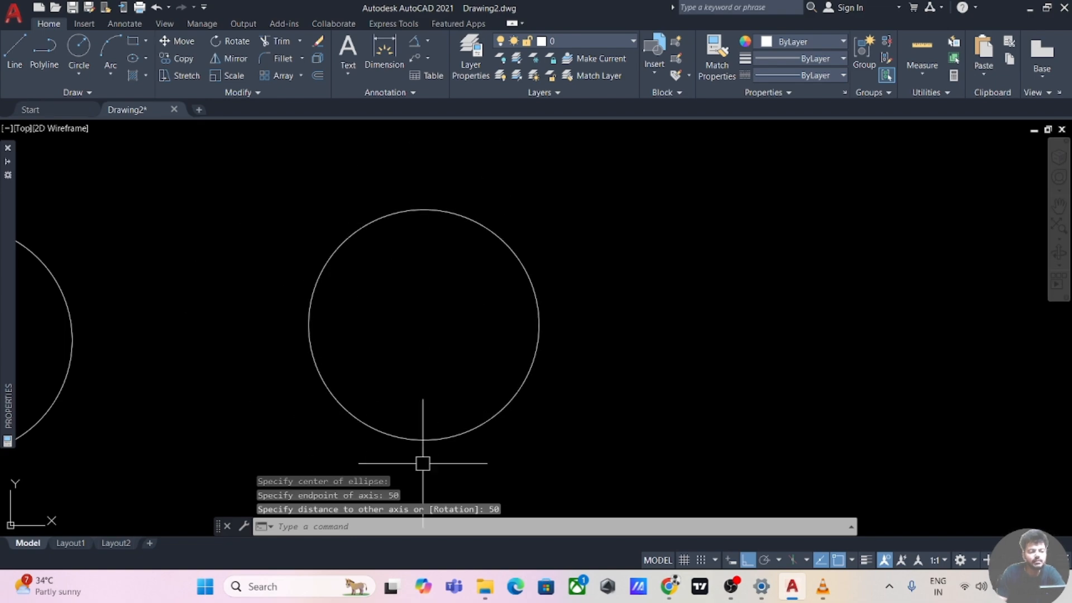
pyautogui.scroll(-2, 257, 412)
pyautogui.moveTo(239, 412); pyautogui.dragTo(335, 354, button='middle')
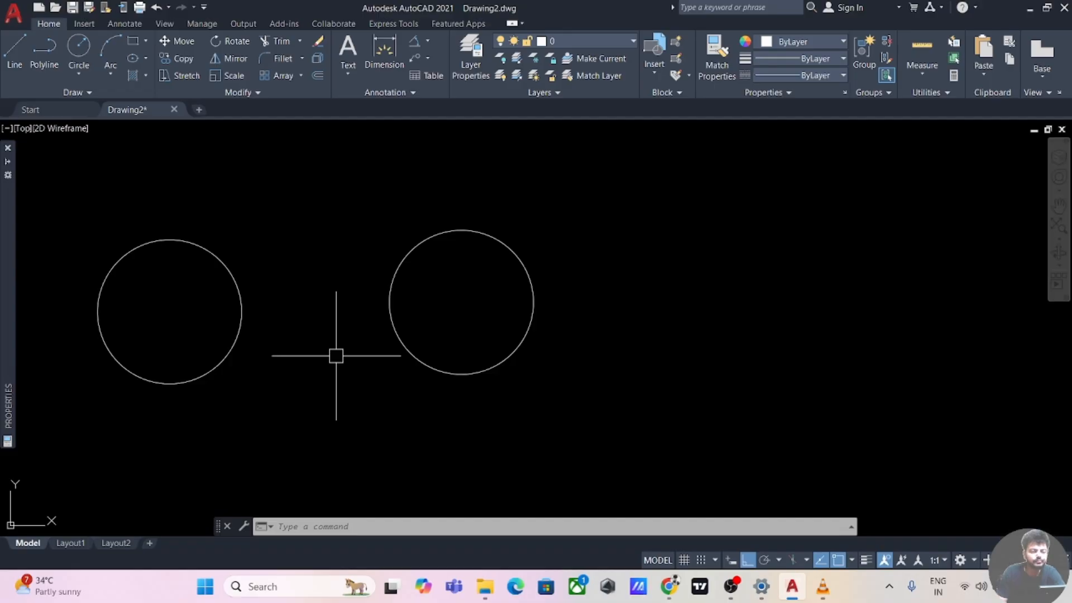